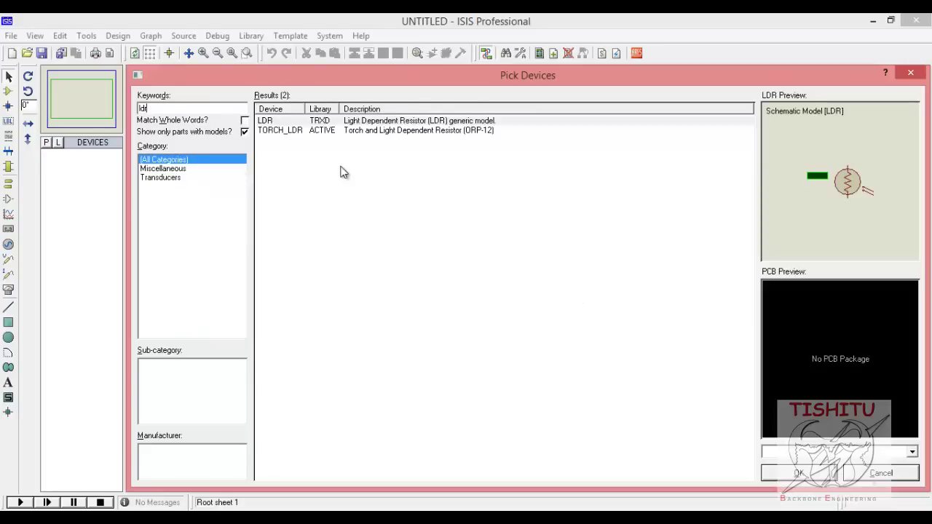
Step: Find TORCH_LDR by searching 'ldr' and place the torch-and-LDR part on the schematic
click(357, 132)
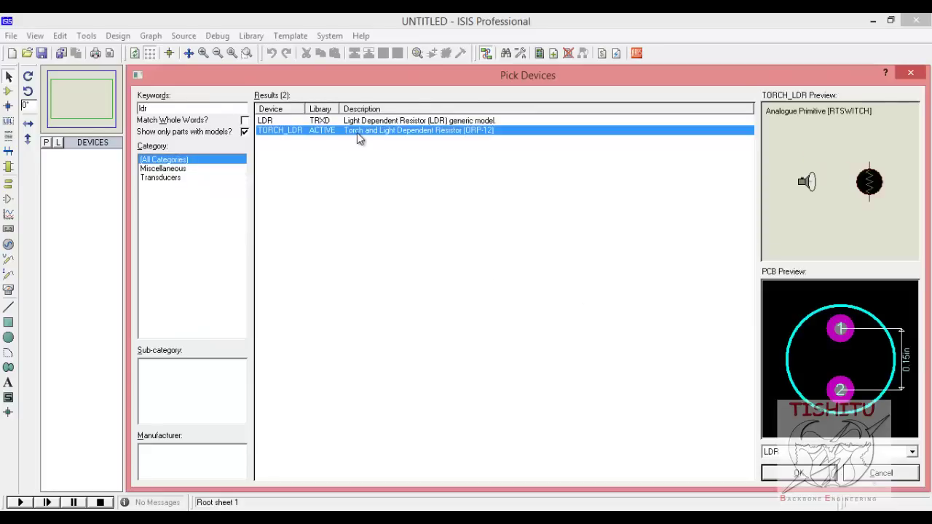
click(771, 474)
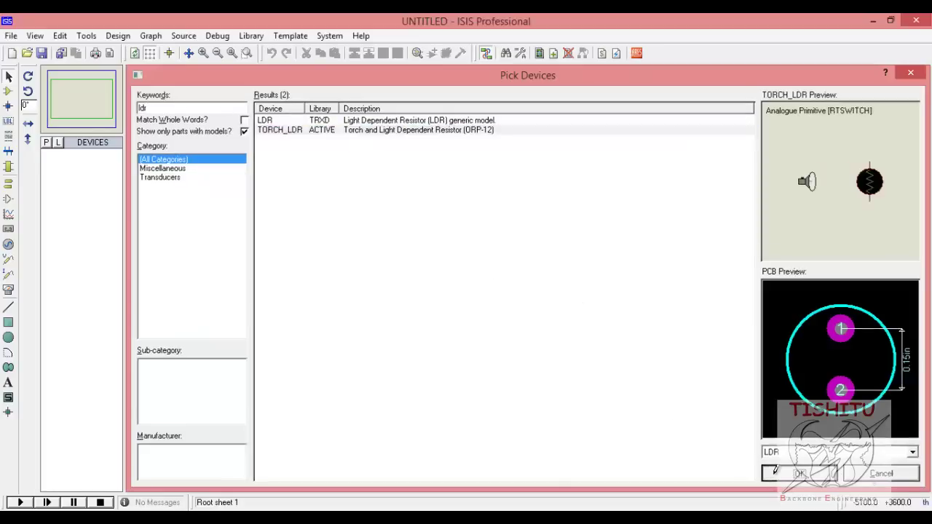
click(405, 239)
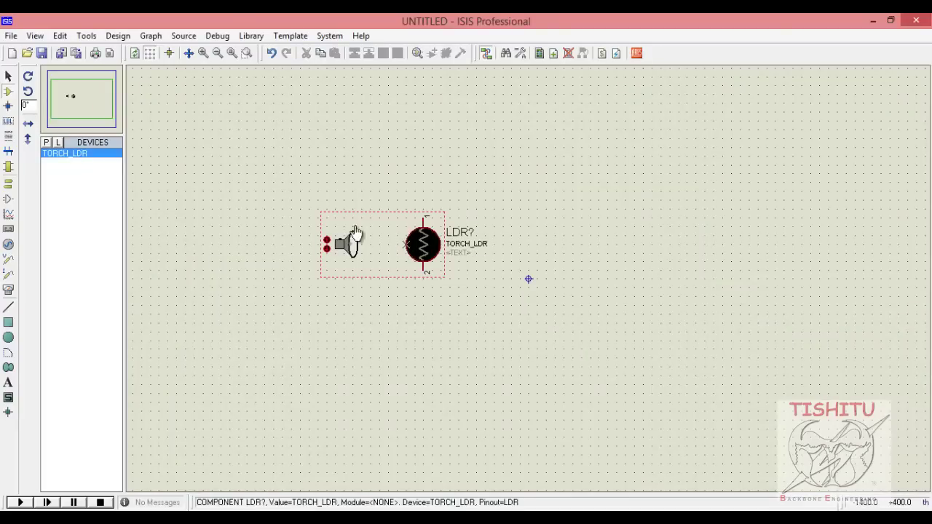
Step: Add RES and place three 10k resistors: one vertical below the LDR, two horizontal to its right
click(46, 142)
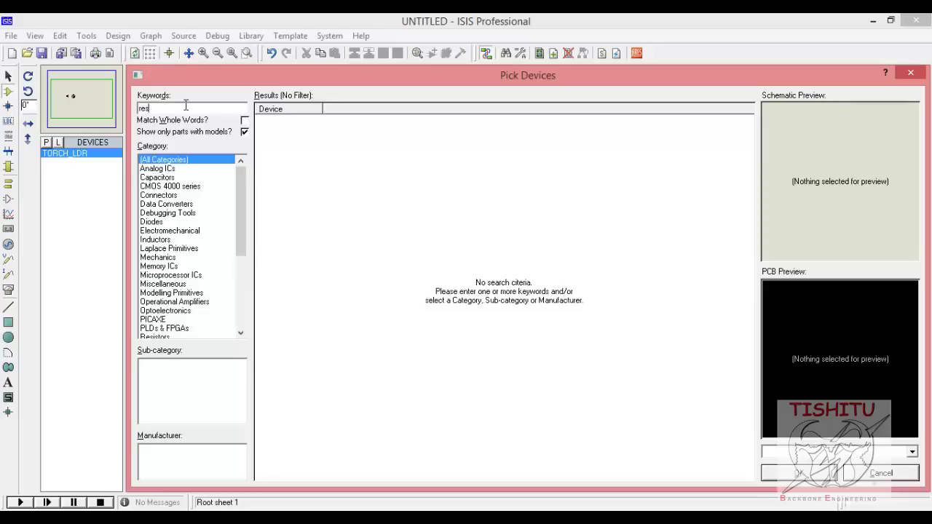
click(324, 122)
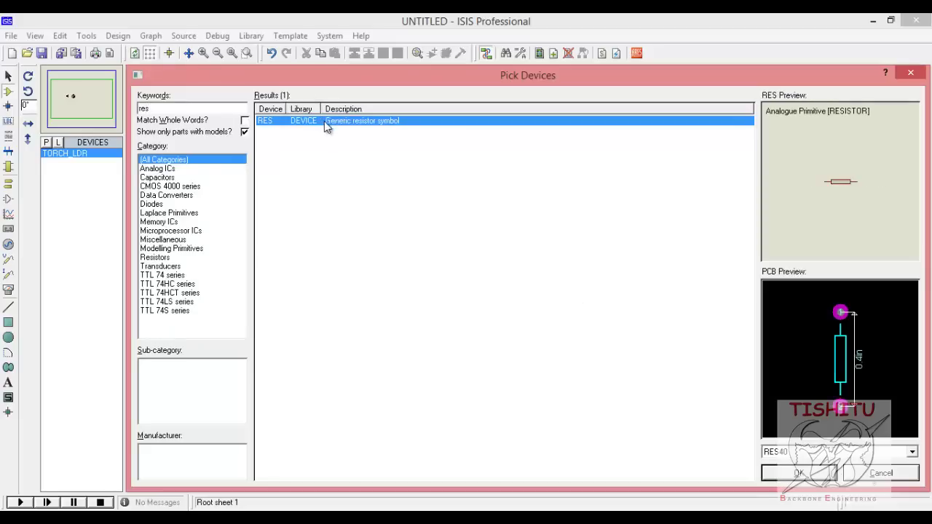
click(798, 472)
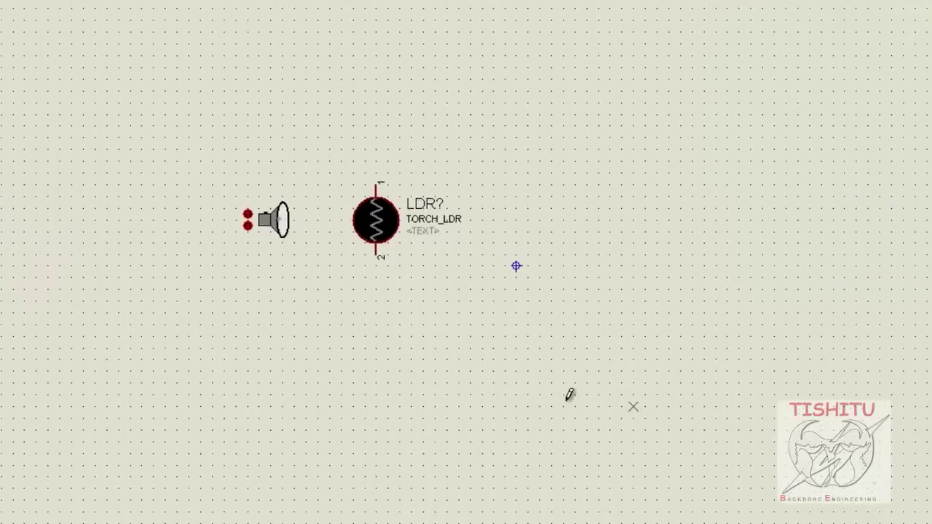
click(299, 375)
key(KP_Add)
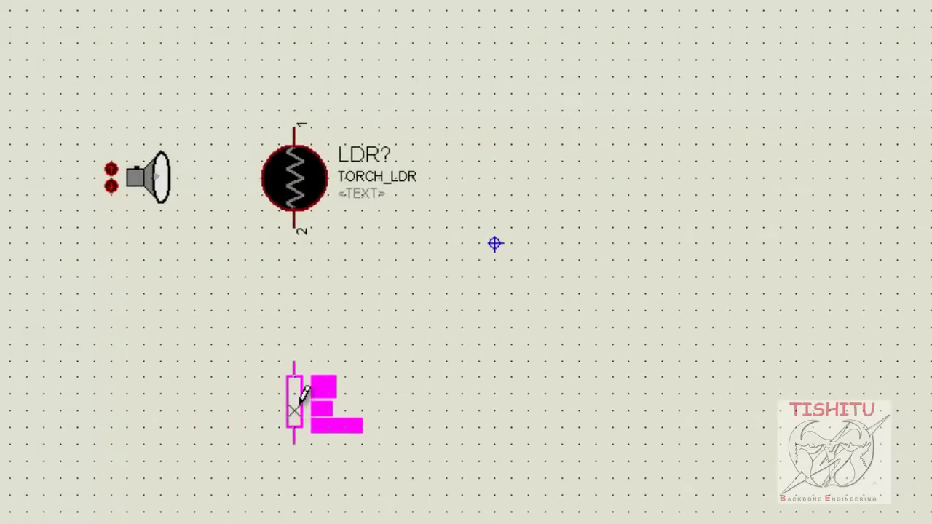
click(303, 393)
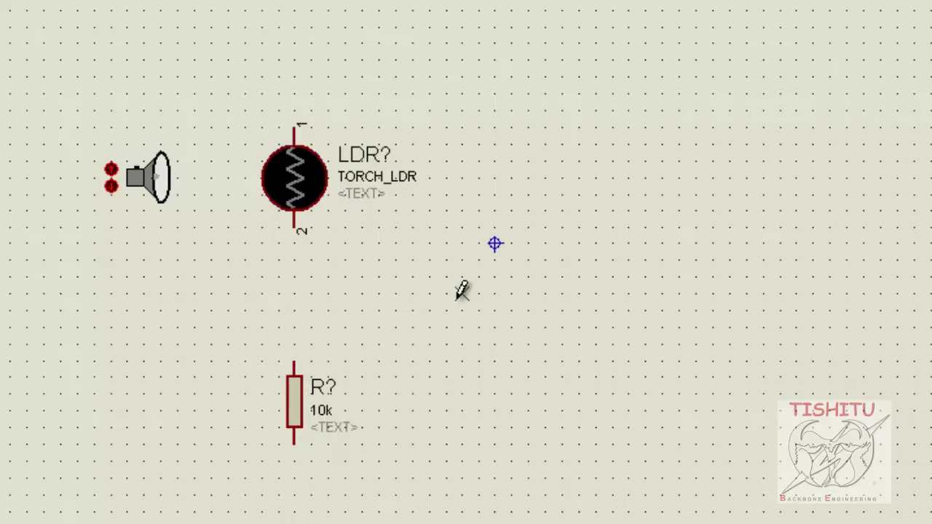
key(KP_Add)
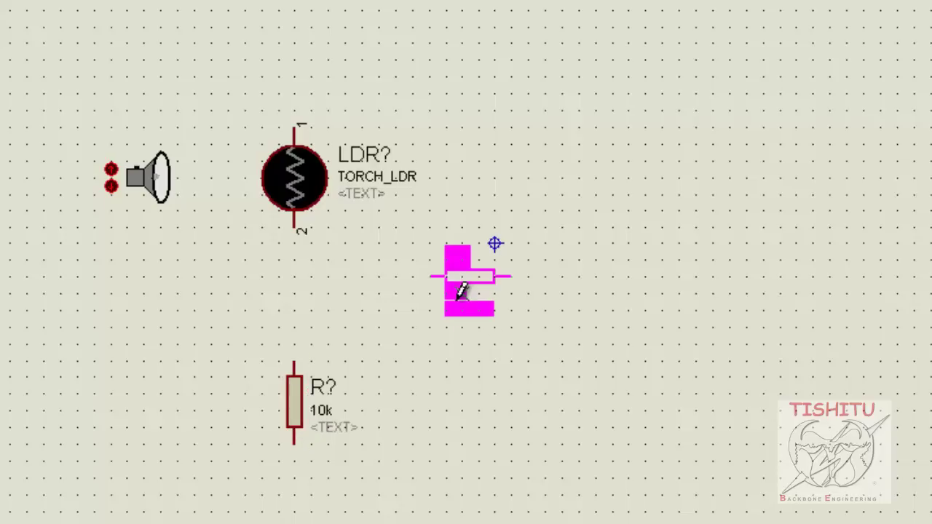
click(459, 318)
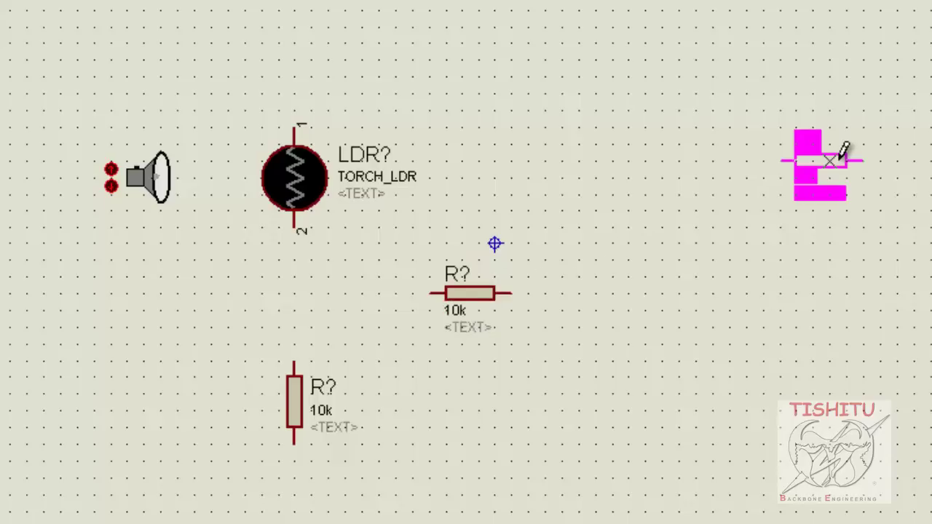
click(845, 164)
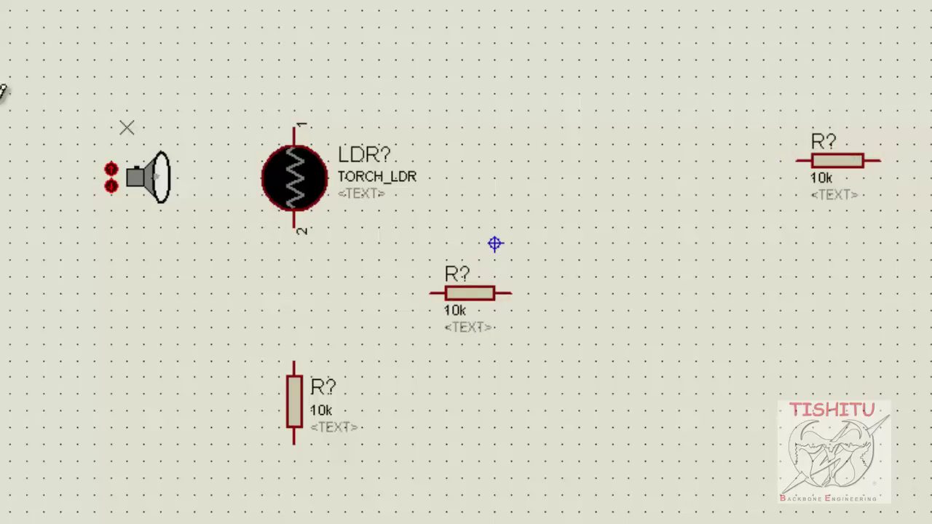
Step: Pick the BC547 NPN transistor and place it, rotated, right of the middle resistor
click(49, 129)
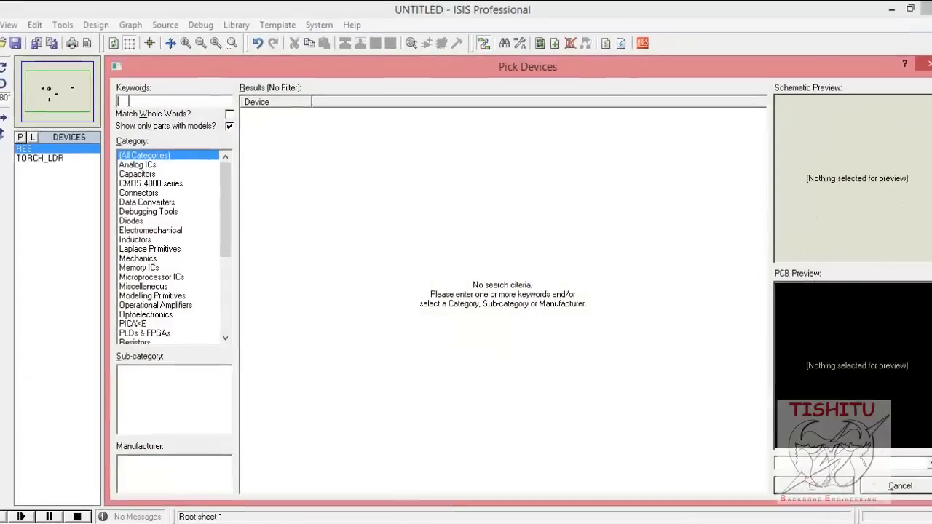
text(bc547)
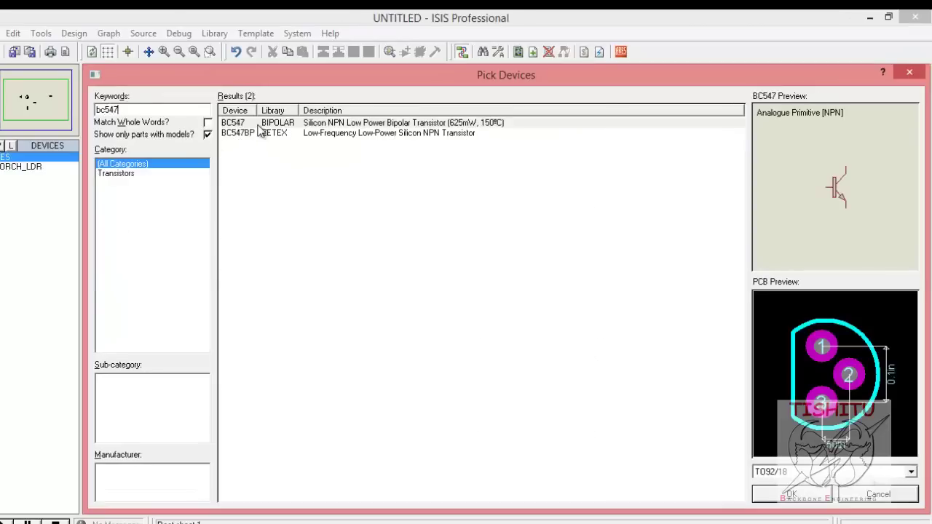
click(261, 123)
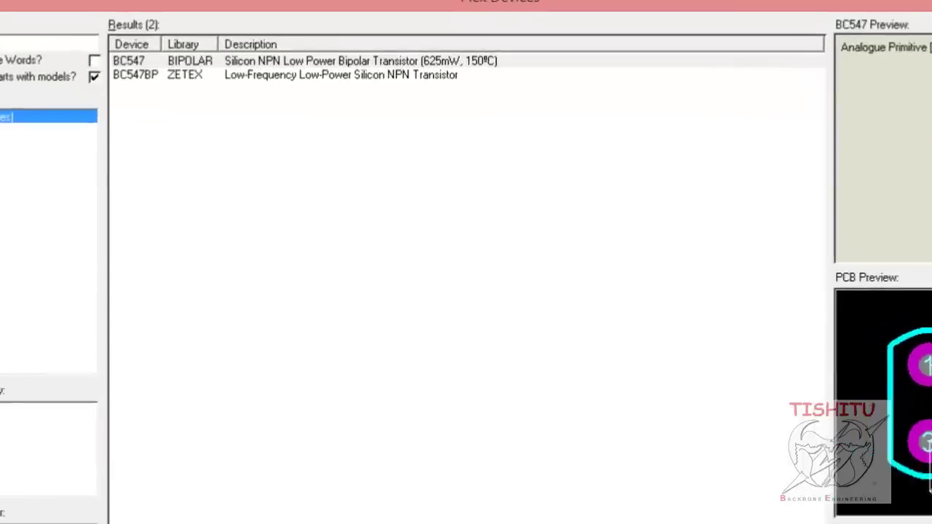
click(770, 500)
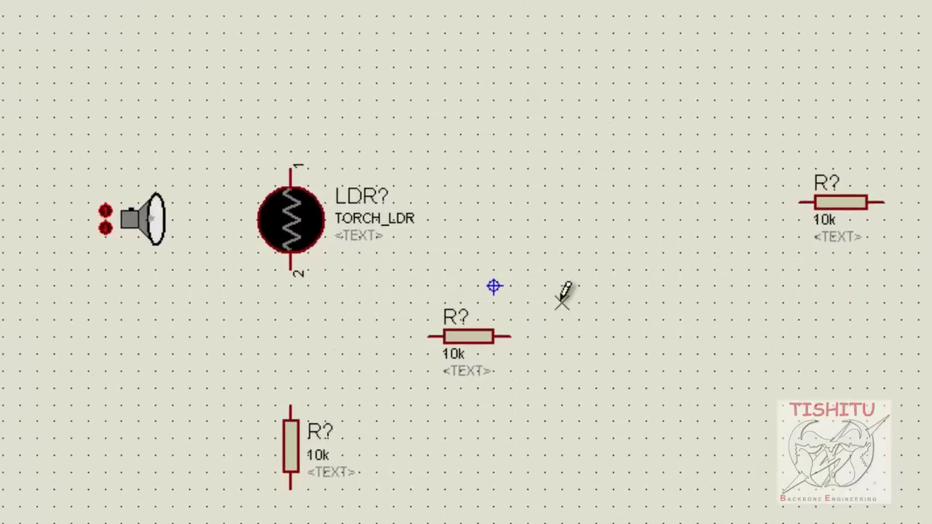
click(579, 326)
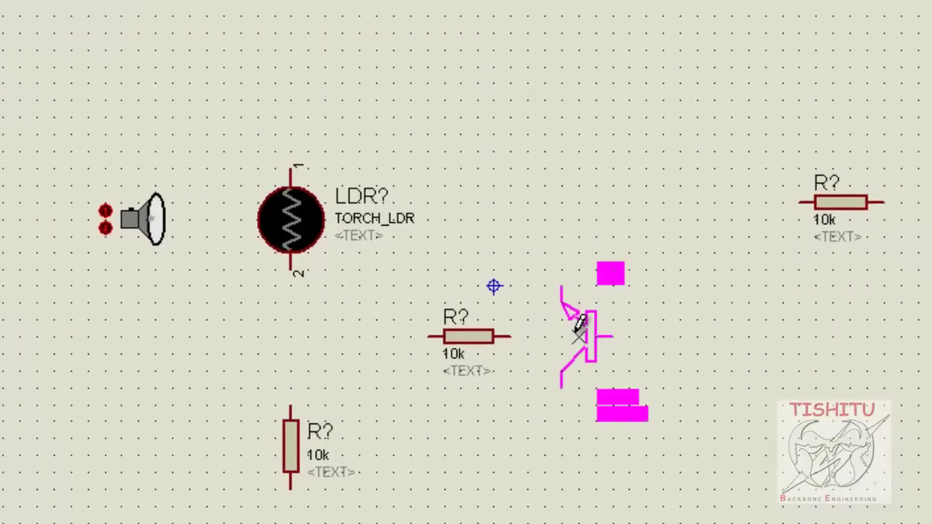
key(KP_Add)
key(KP_Add)
click(581, 326)
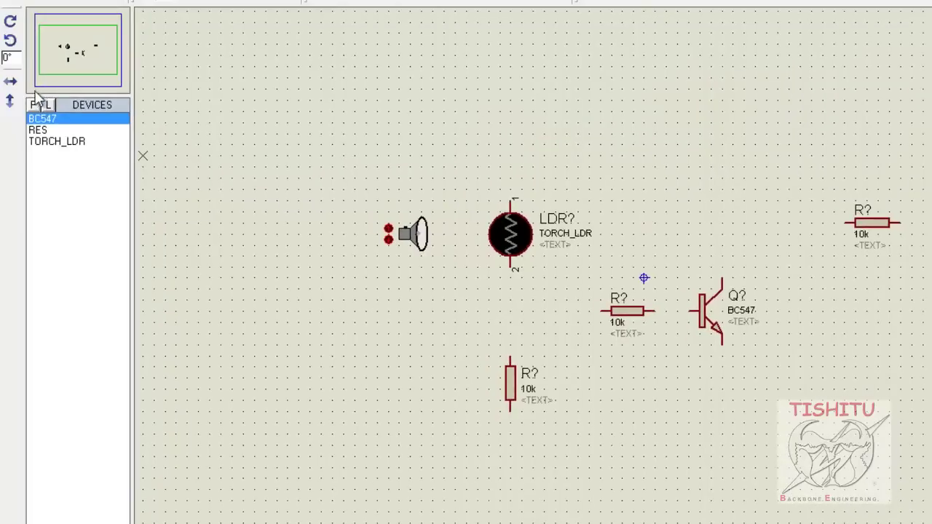
Step: Pick LED-YELLOW from the 'led' search and place it, reoriented, above the transistor
click(33, 104)
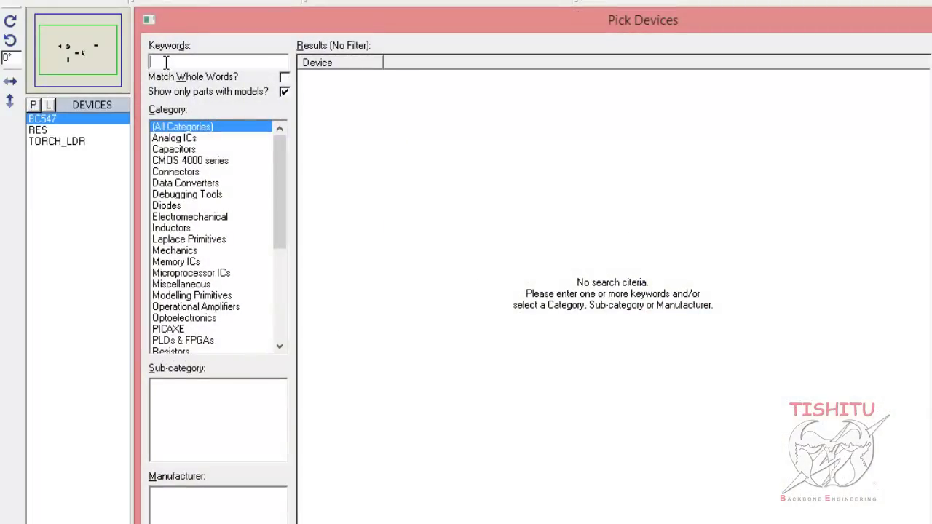
text(led)
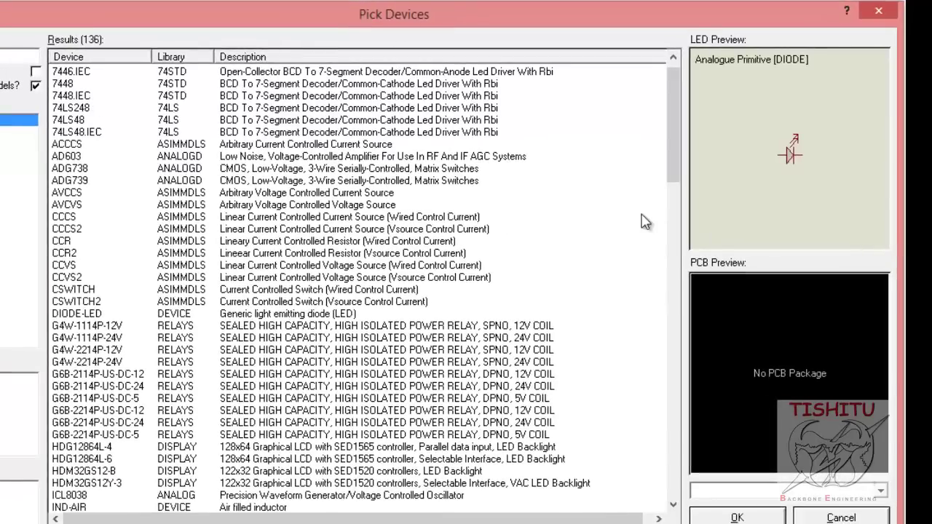
drag(671, 159, 672, 230)
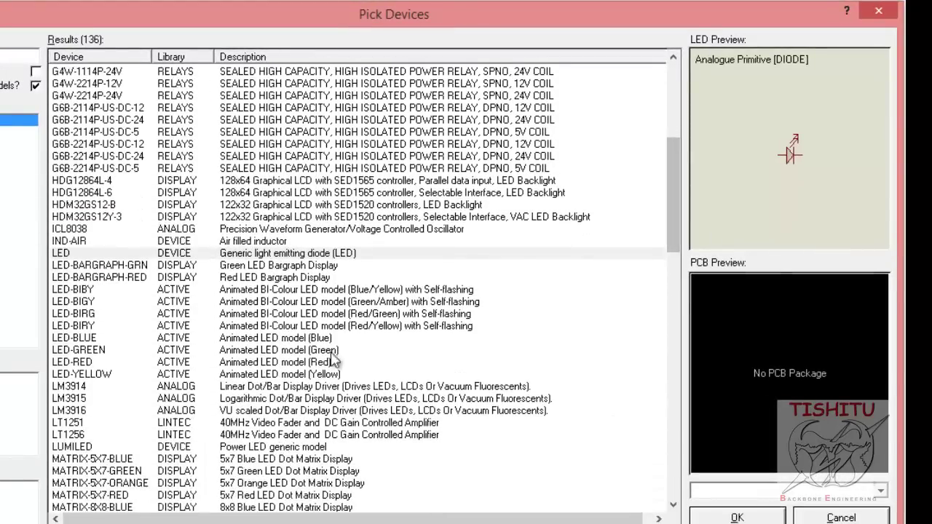
click(310, 374)
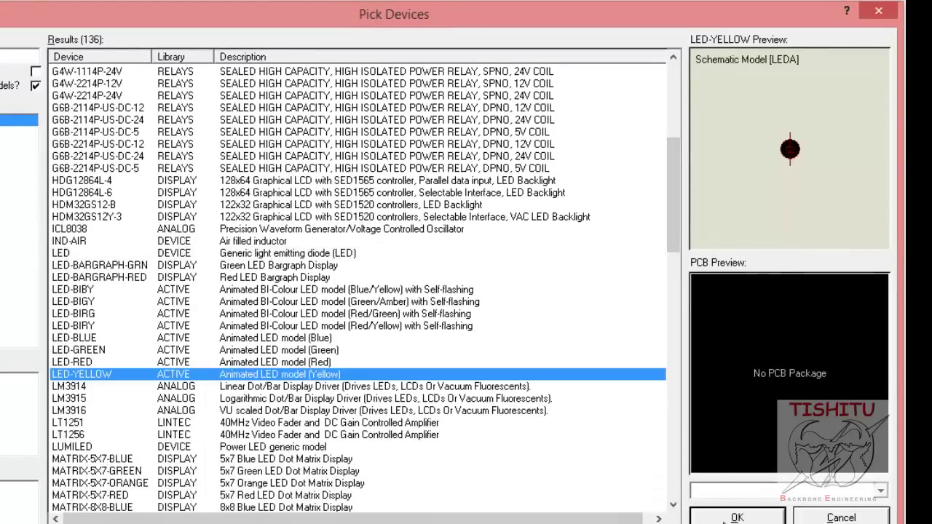
click(728, 517)
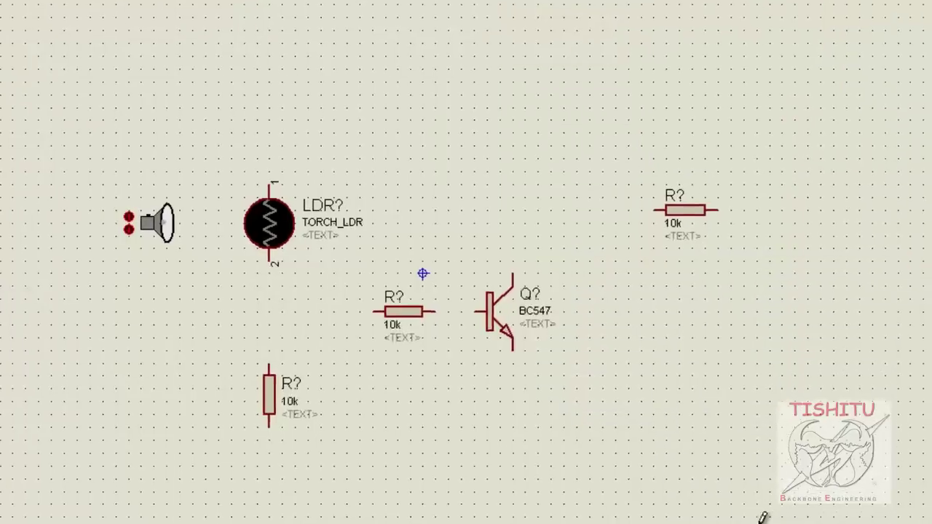
click(656, 191)
key(KP_Add)
key(KP_Add)
key(KP_Add)
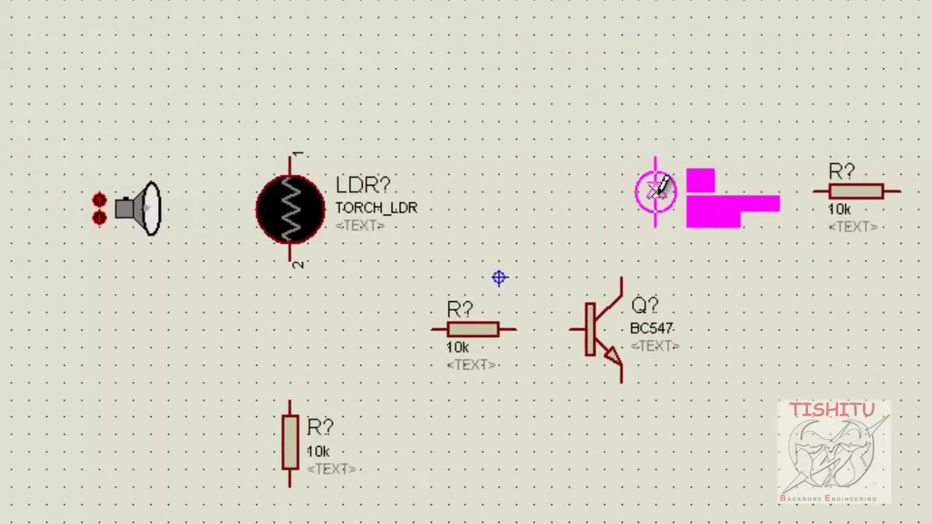
click(655, 191)
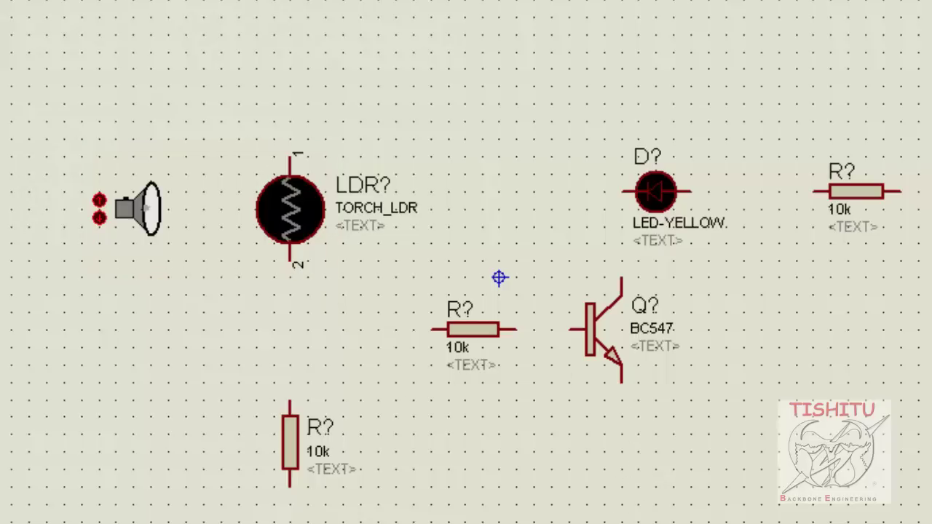
Step: Place a ground terminal below the BC547 transistor
right_click(765, 517)
mouse_move(770, 319)
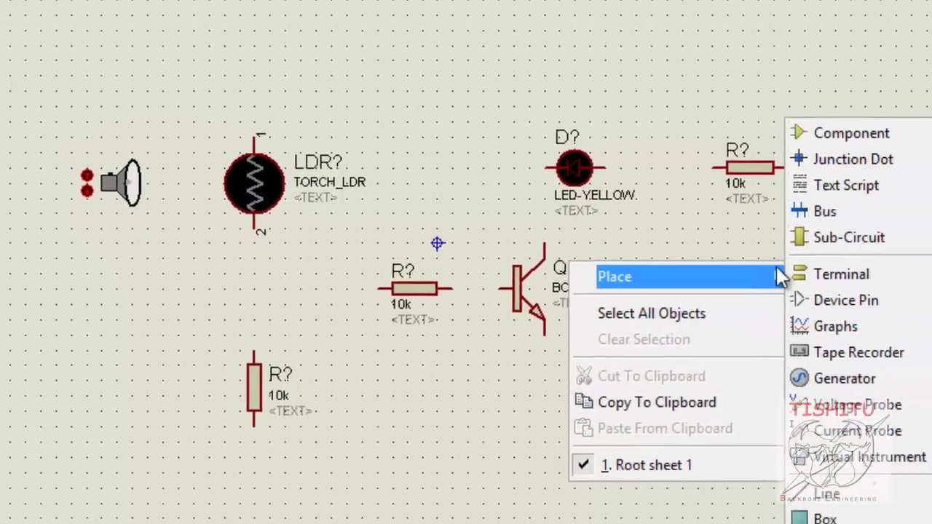
mouse_move(704, 243)
click(603, 349)
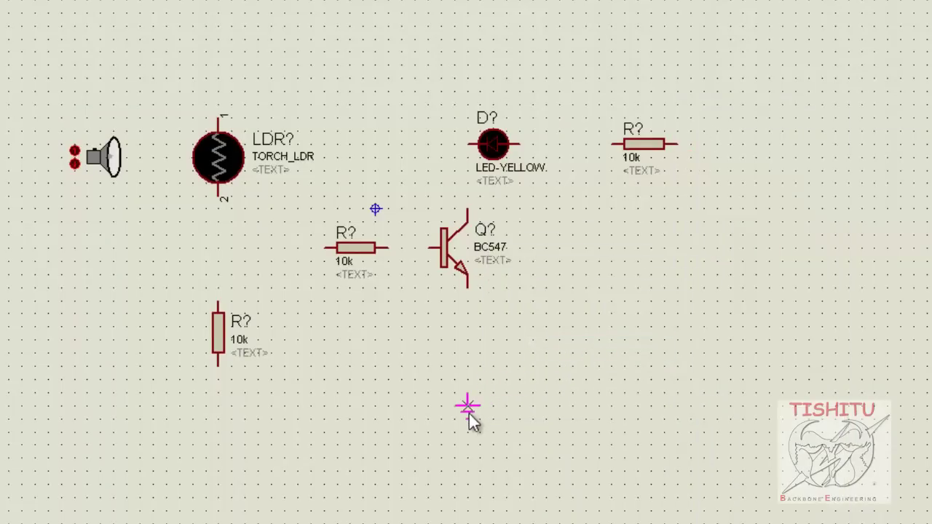
click(468, 410)
Step: Choose the POWER terminal for placing above the LDR
right_click(306, 91)
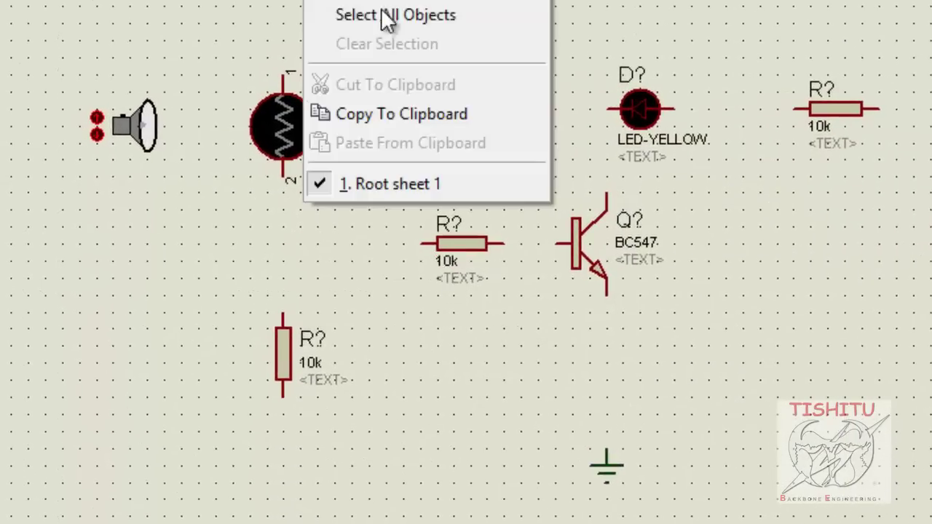
mouse_move(502, 2)
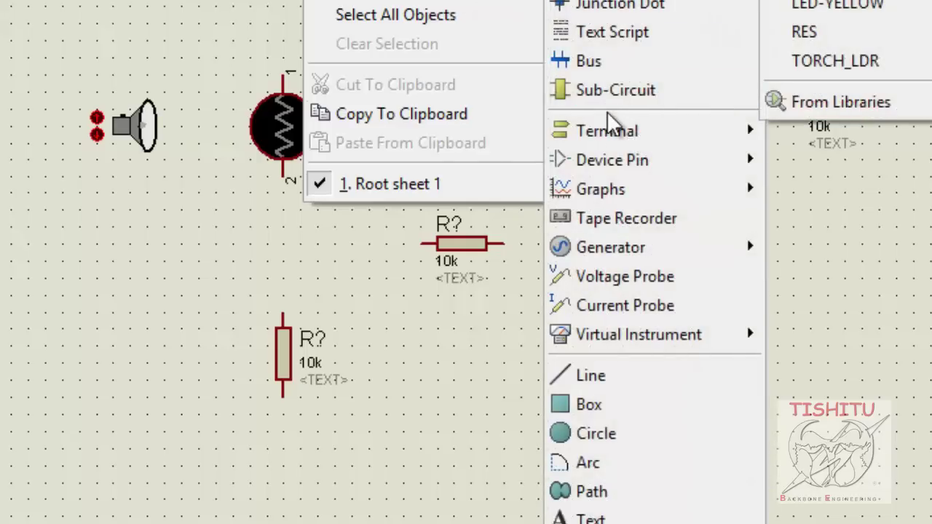
mouse_move(628, 130)
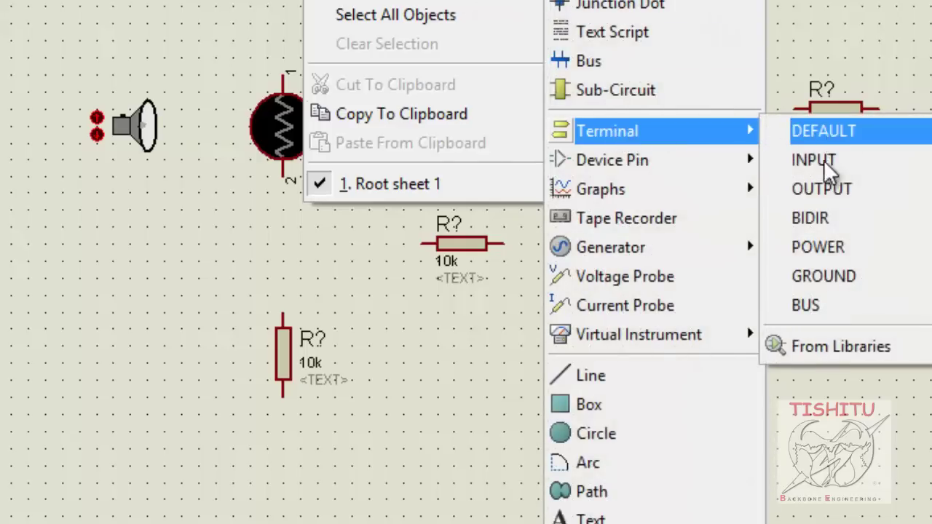
click(826, 249)
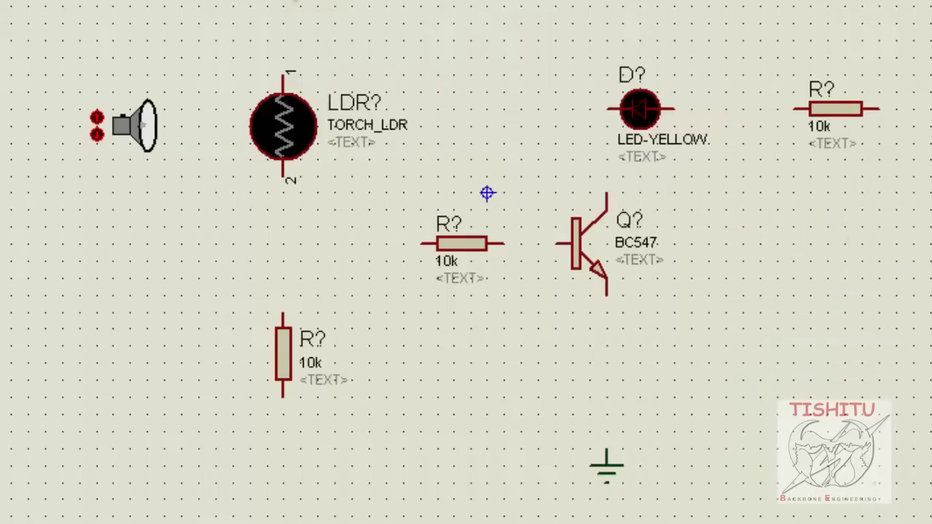
Step: Place the power terminal above the LDR and wire it through the LDR, lower resistor and middle resistor to the base
click(305, 60)
click(306, 130)
click(305, 215)
click(305, 338)
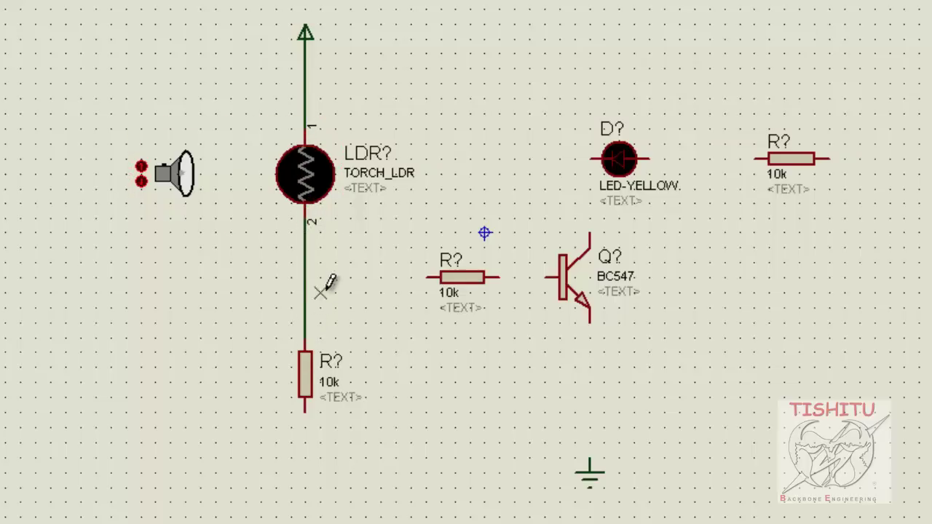
click(305, 278)
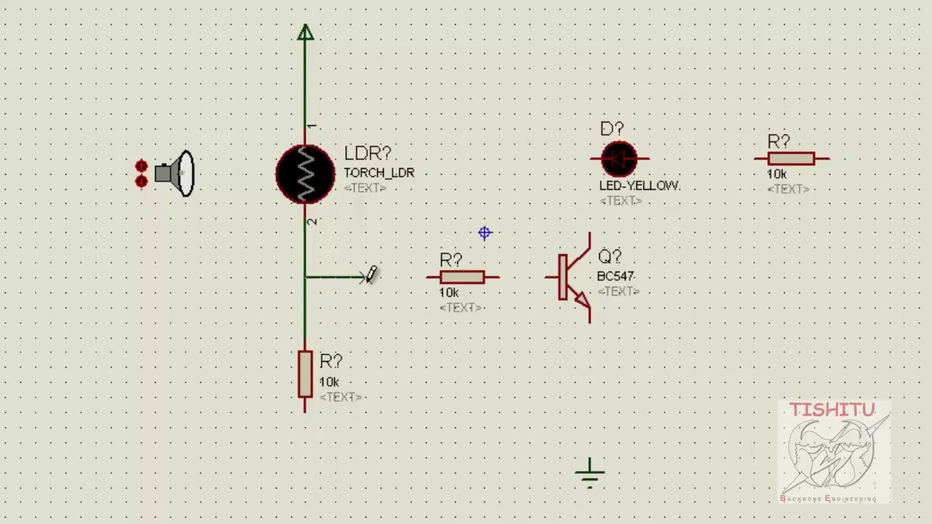
click(426, 277)
click(499, 277)
click(548, 277)
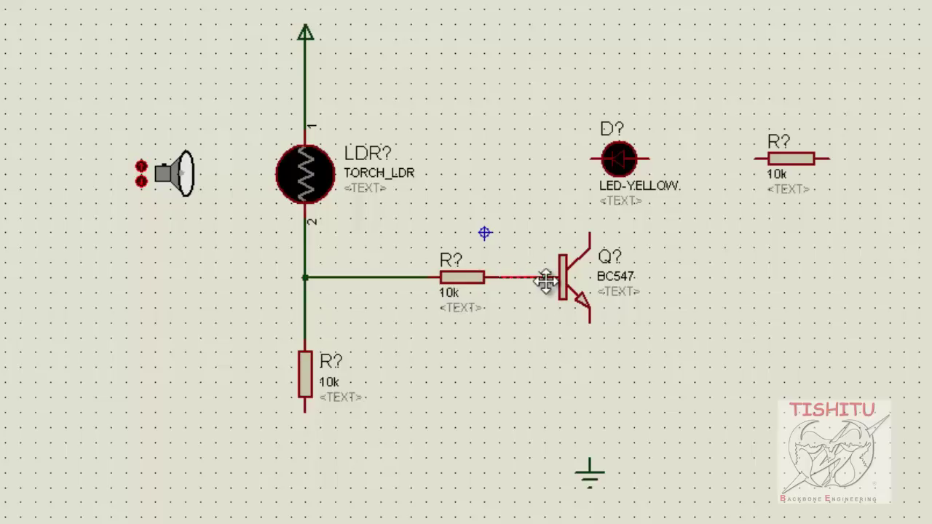
Step: Wire the collector through the LED to the right resistor and supply, and the emitter and lower resistor to ground
click(590, 231)
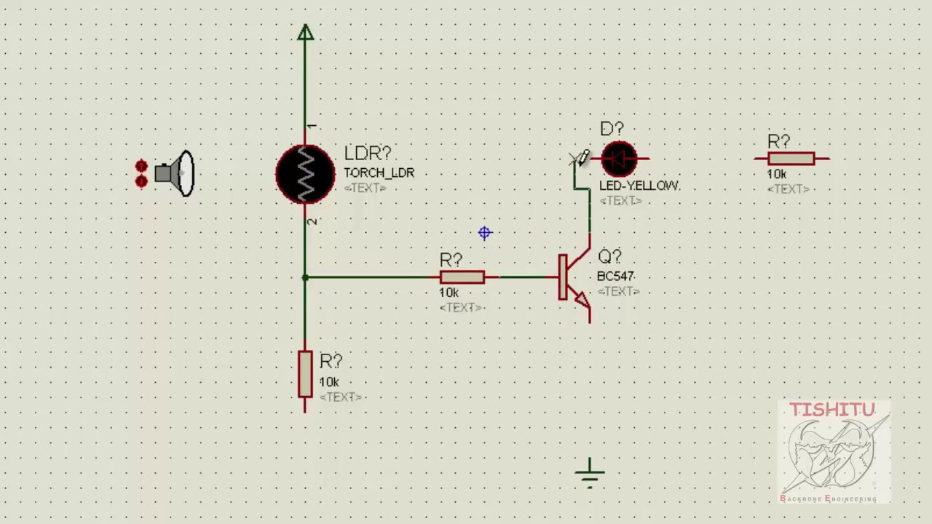
click(590, 159)
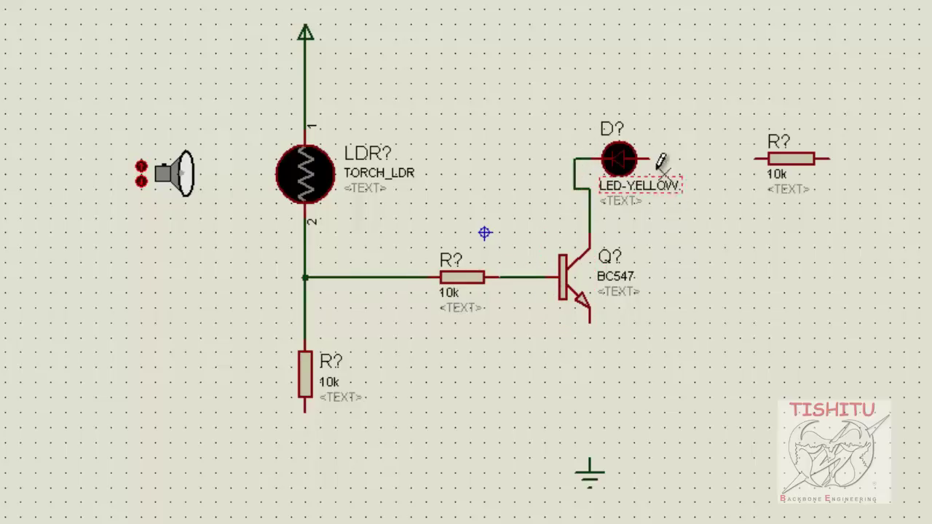
click(675, 153)
click(757, 159)
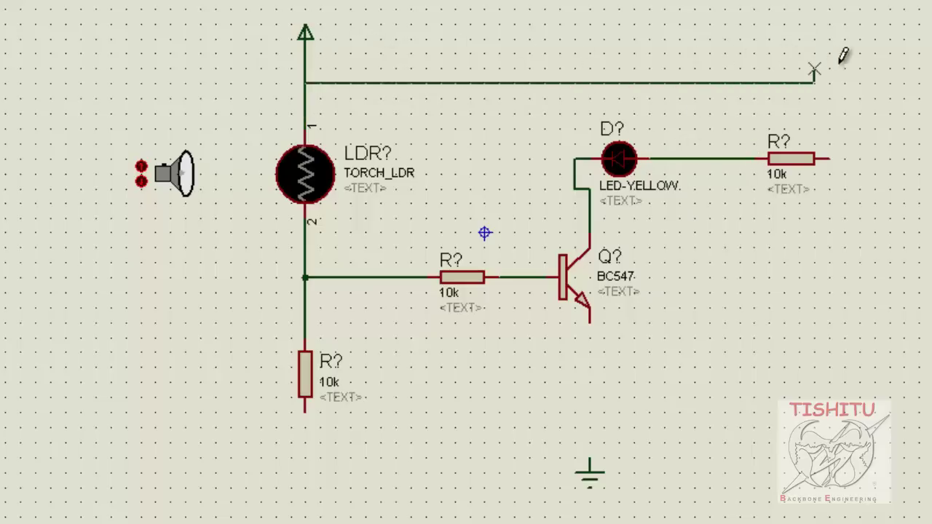
click(831, 159)
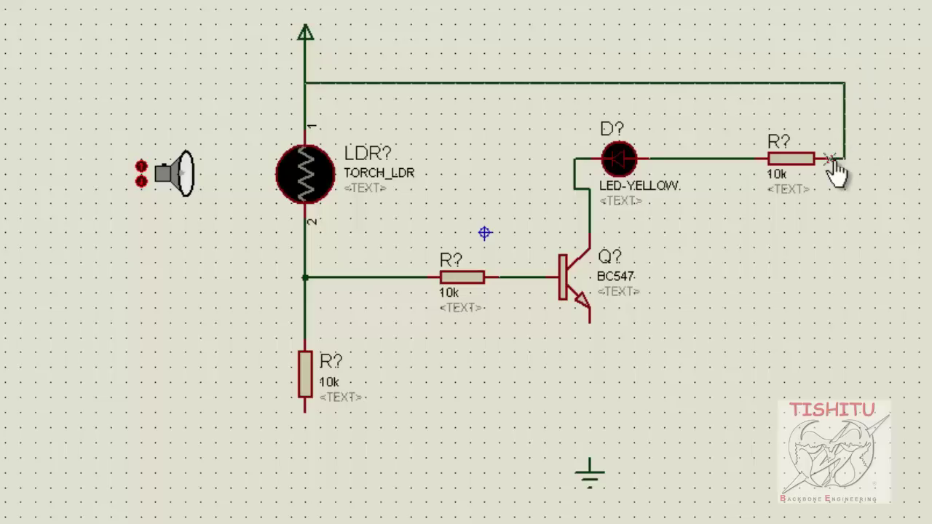
click(590, 320)
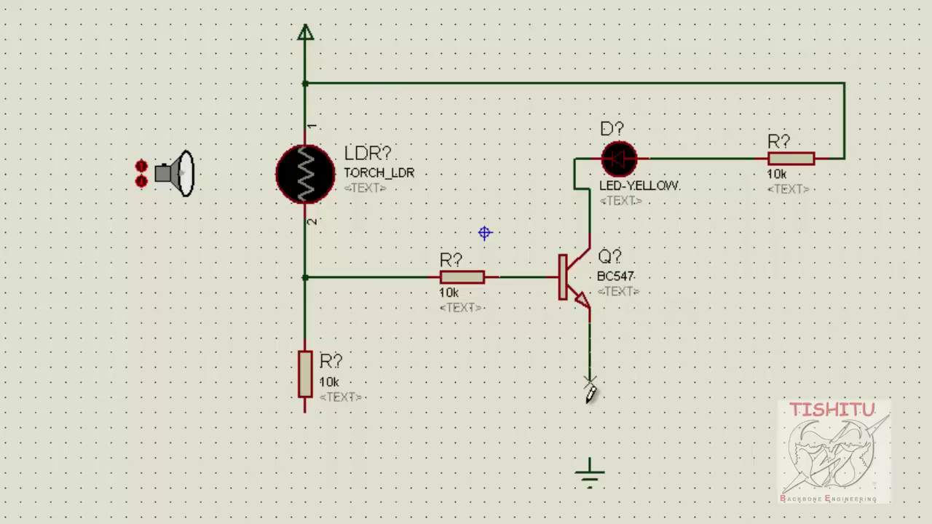
click(589, 466)
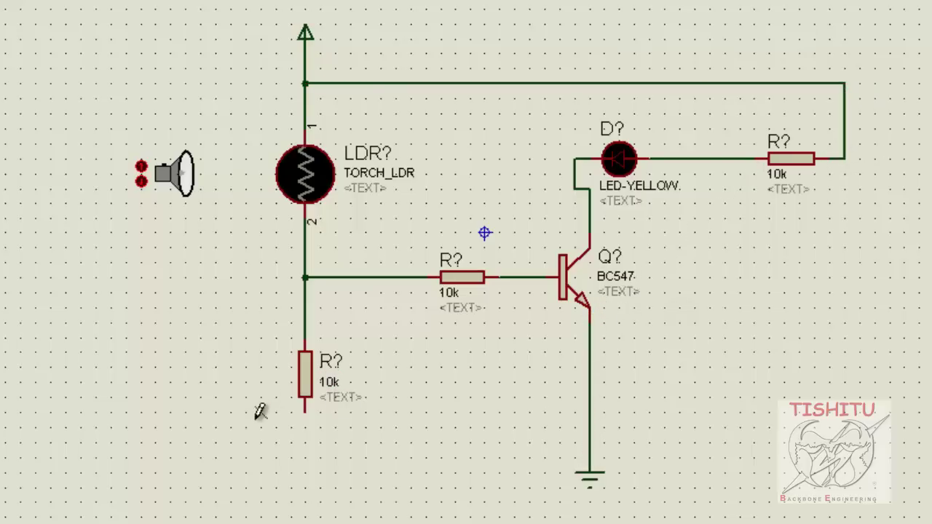
click(304, 412)
click(590, 426)
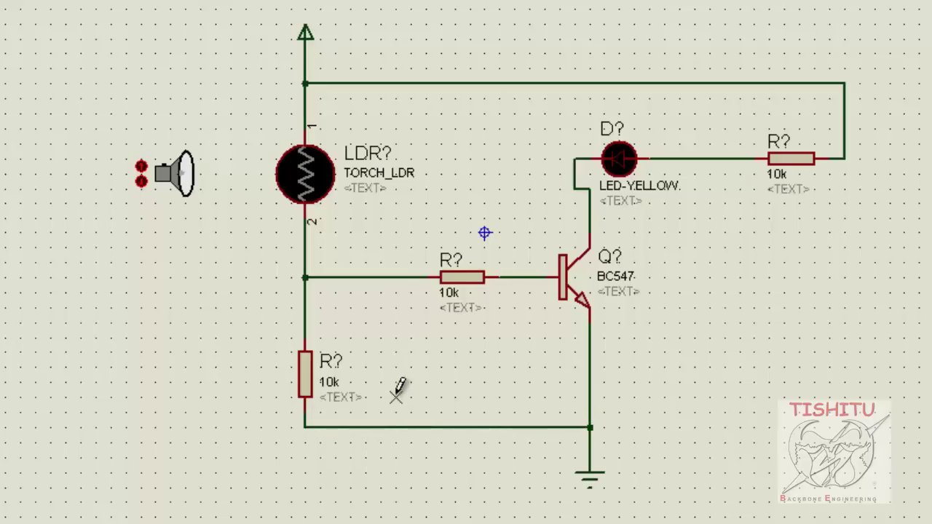
Step: Label the lower, middle and right resistors R1, R2 and R3
double_click(326, 367)
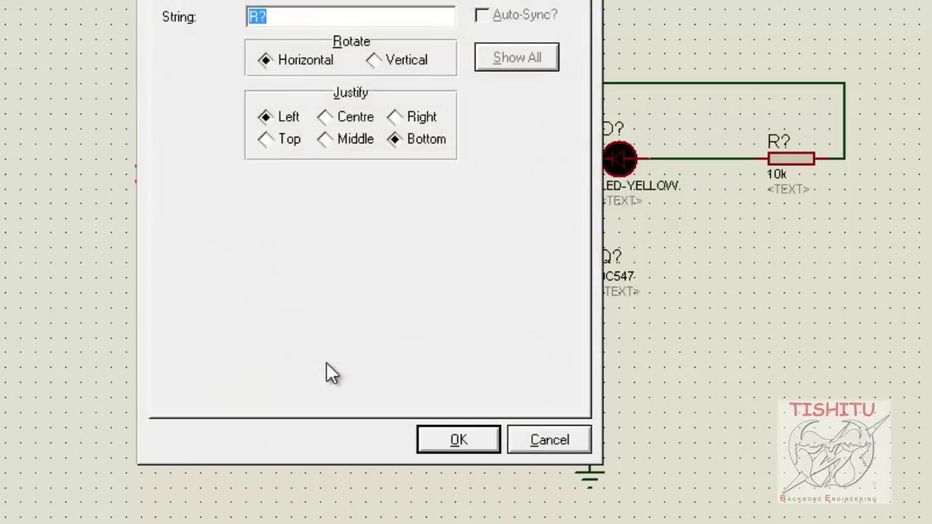
text(R1)
key(Return)
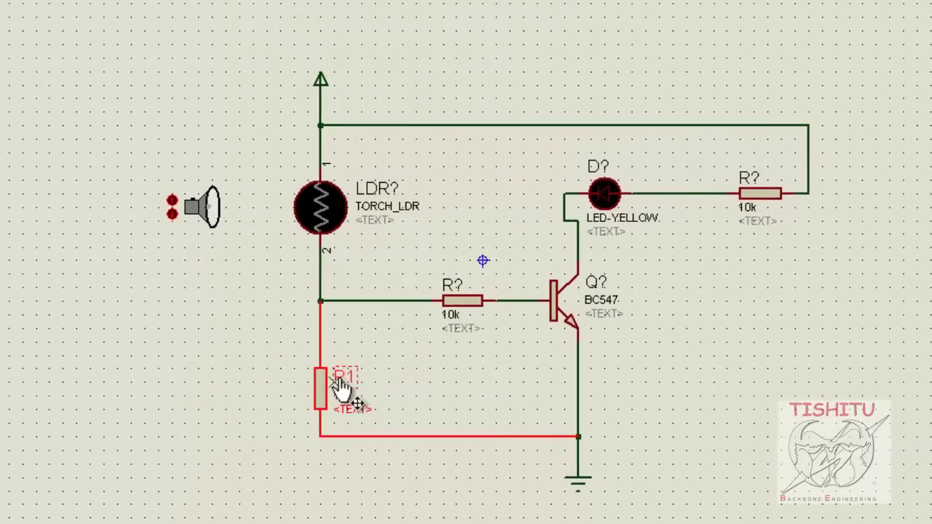
double_click(455, 287)
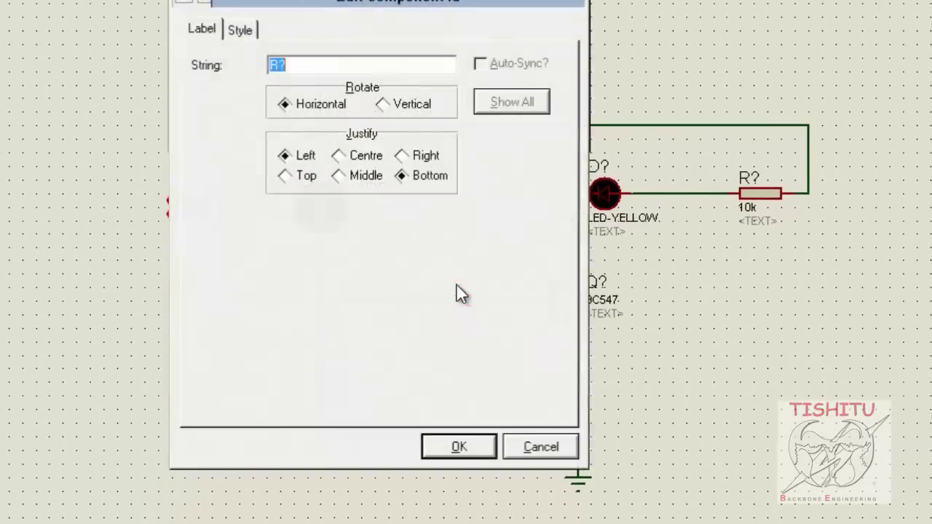
text(R2)
key(Return)
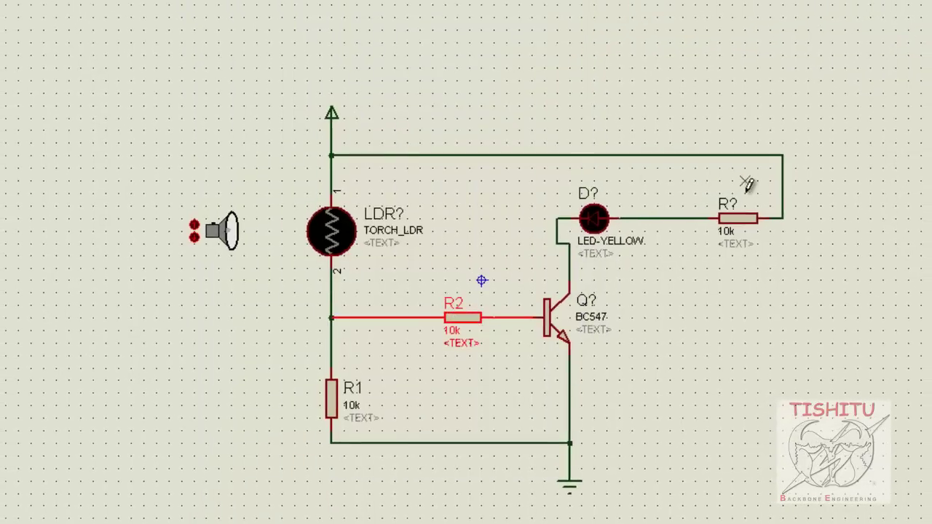
double_click(734, 200)
text(R3)
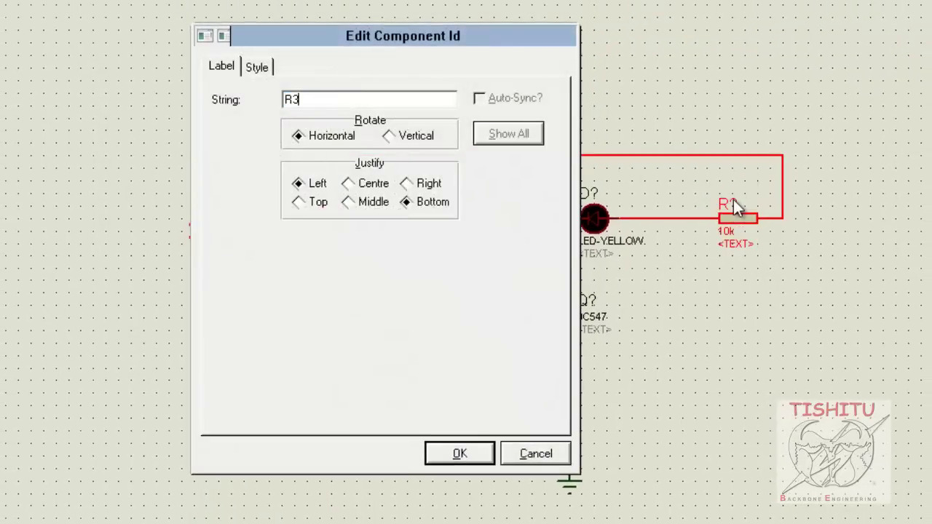
key(Return)
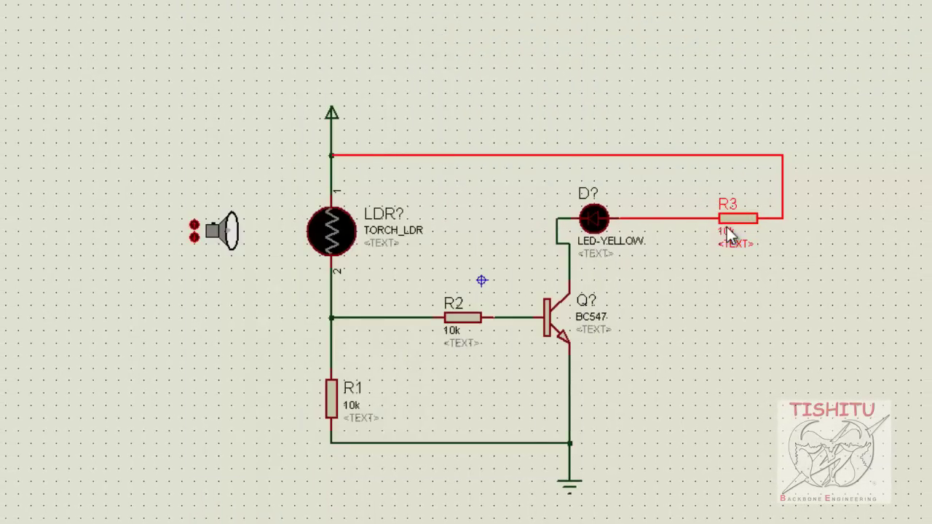
Step: Set R3's value to 330, number the LED D1 and label the power terminal +5v
double_click(727, 231)
text(330)
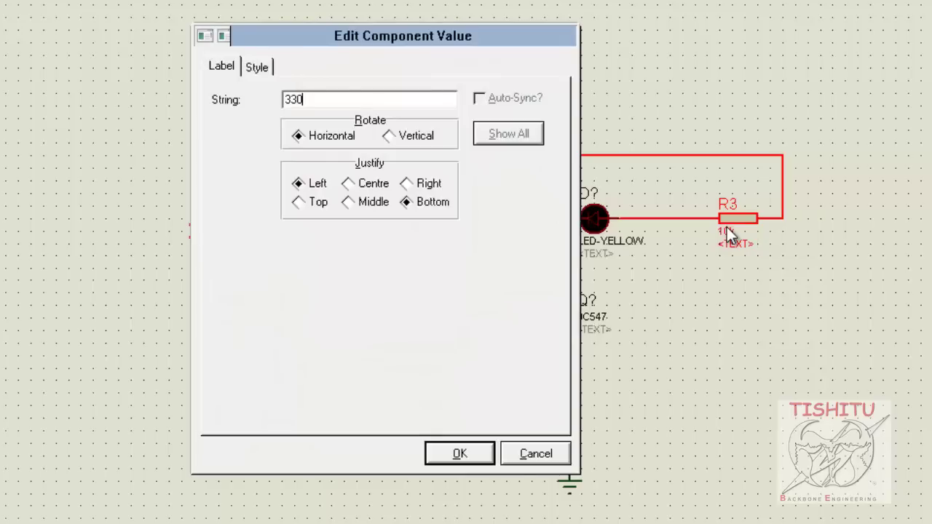
key(Return)
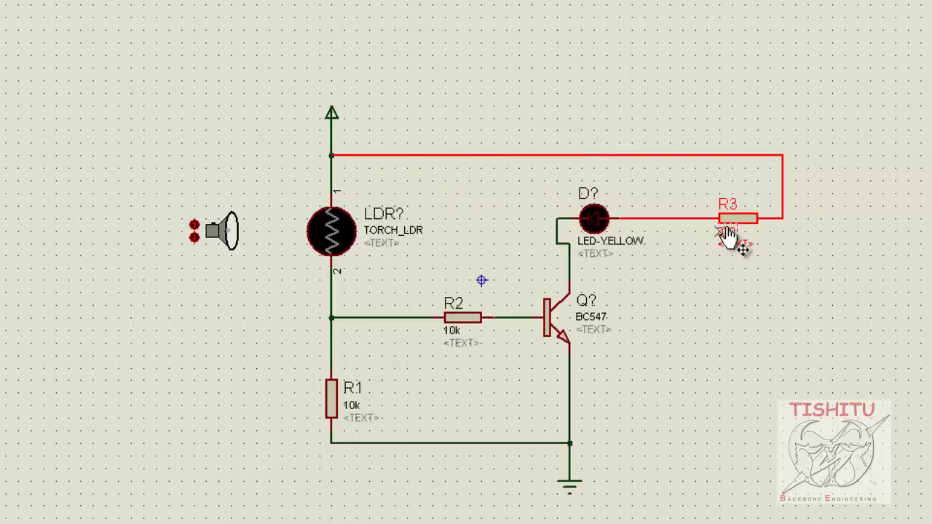
double_click(587, 194)
key(Return)
double_click(335, 114)
text(+5v)
key(Return)
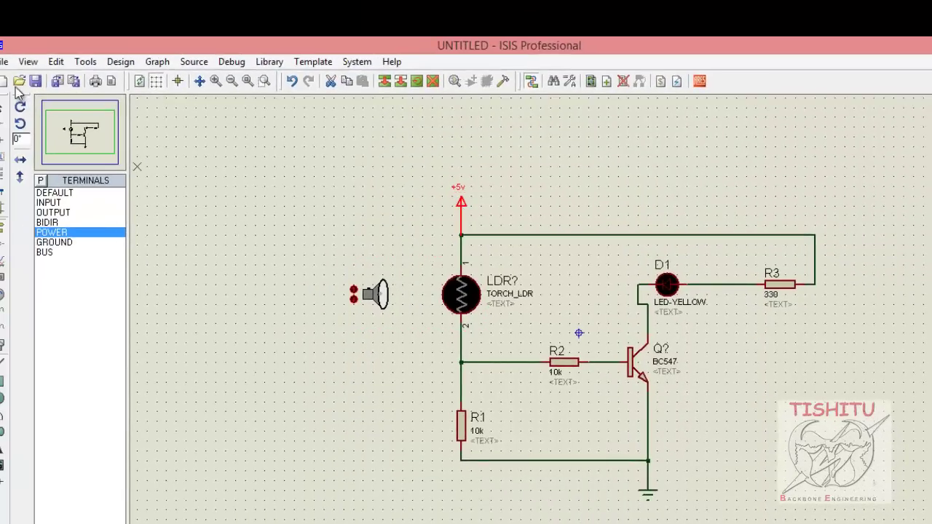
Step: Save the design, start the simulation and move the torch toward the LDR
click(38, 86)
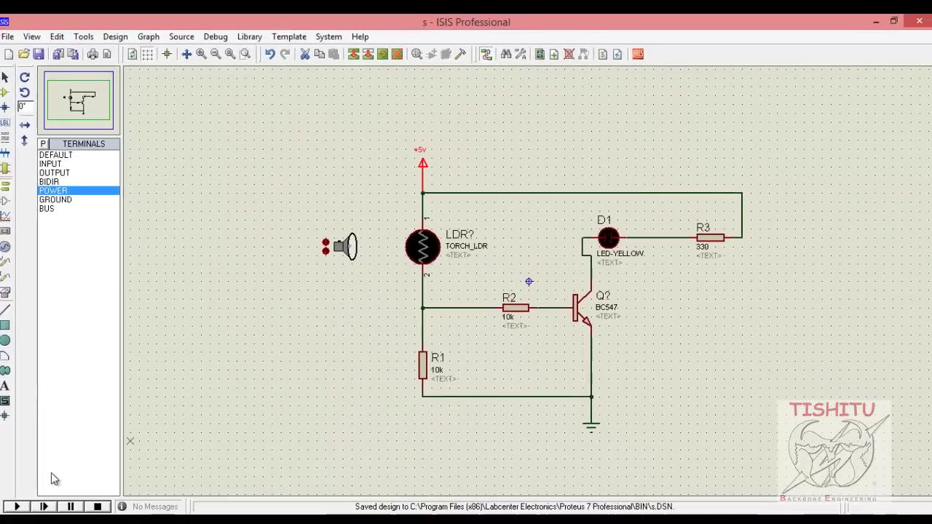
click(16, 507)
click(324, 244)
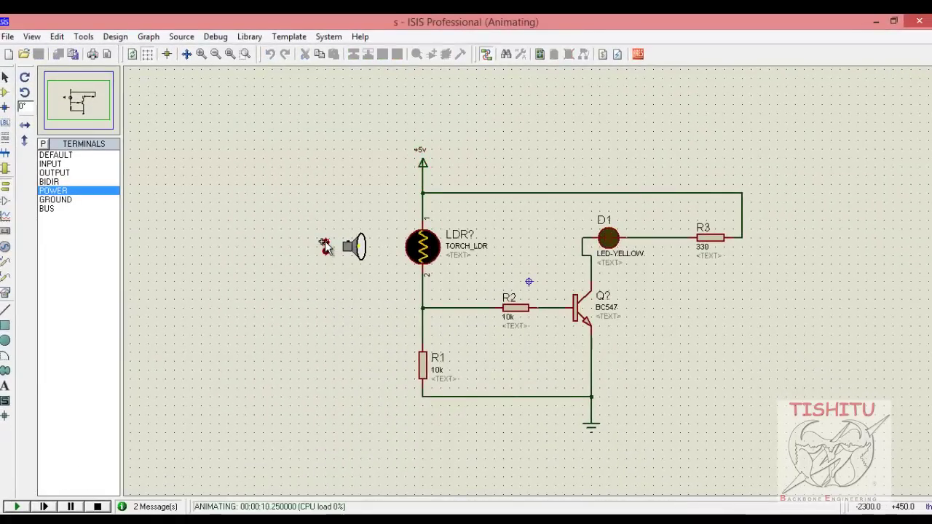
click(325, 244)
click(325, 243)
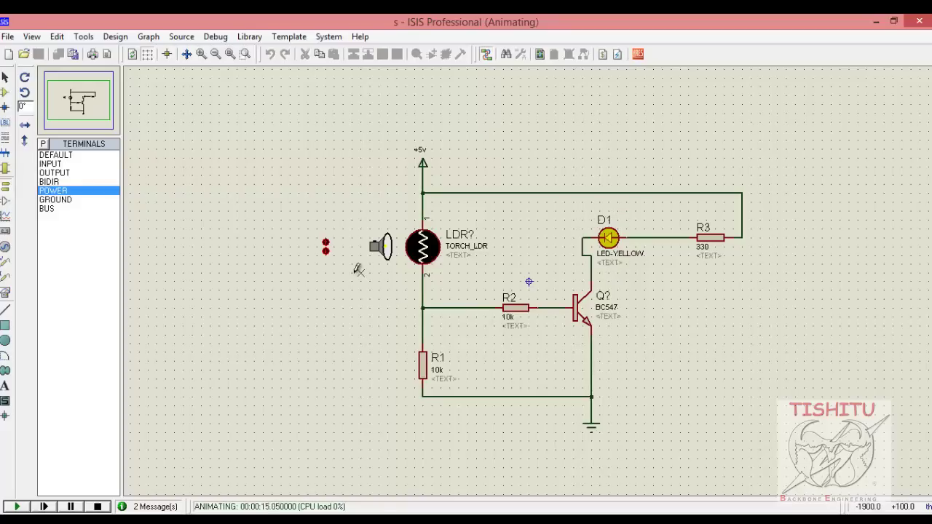
Step: Move the torch away from the LDR, then relaunch Proteus ISIS
click(326, 251)
click(326, 250)
click(326, 251)
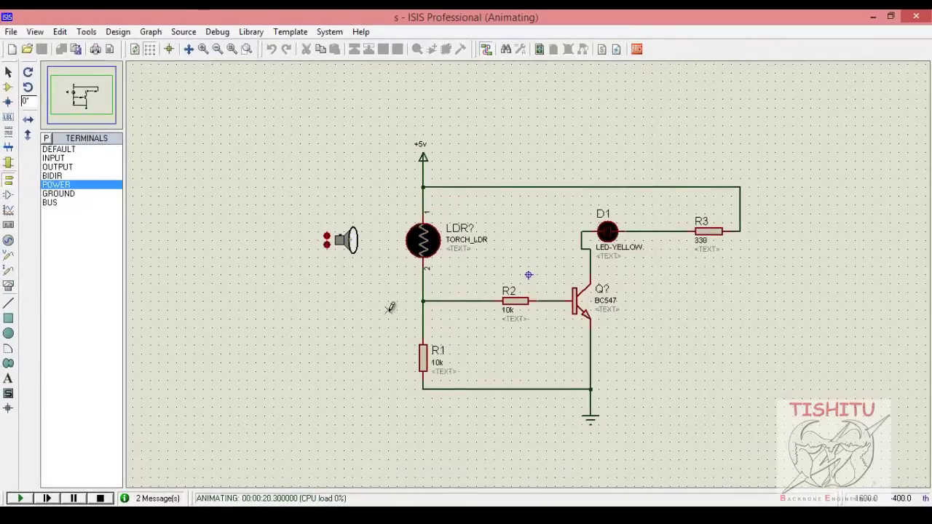
double_click(898, 35)
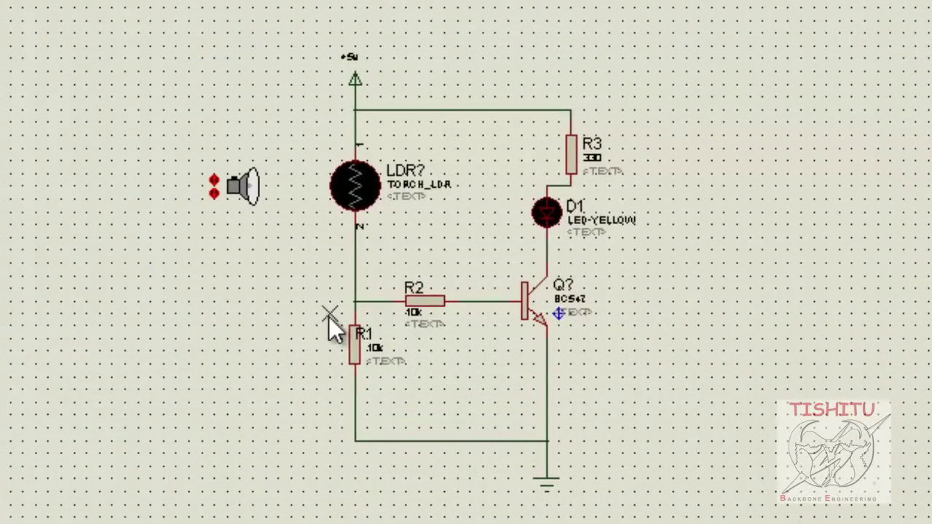
Step: Delete R1 with its wires, and the torch and LDR
drag(302, 315, 406, 389)
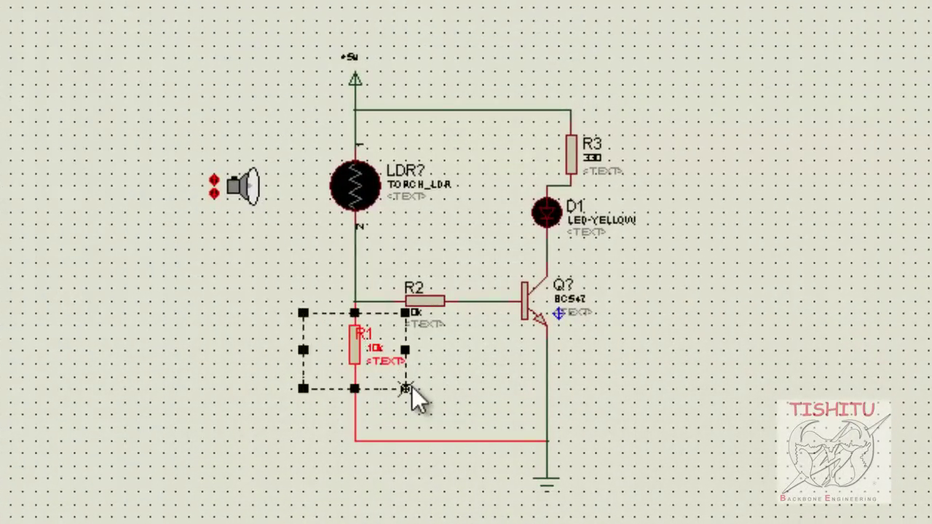
key(Delete)
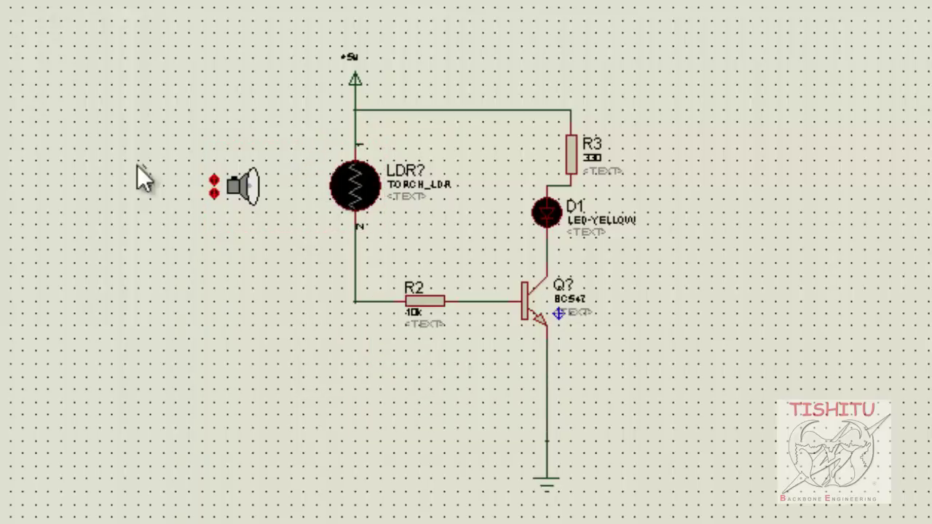
drag(186, 148, 442, 235)
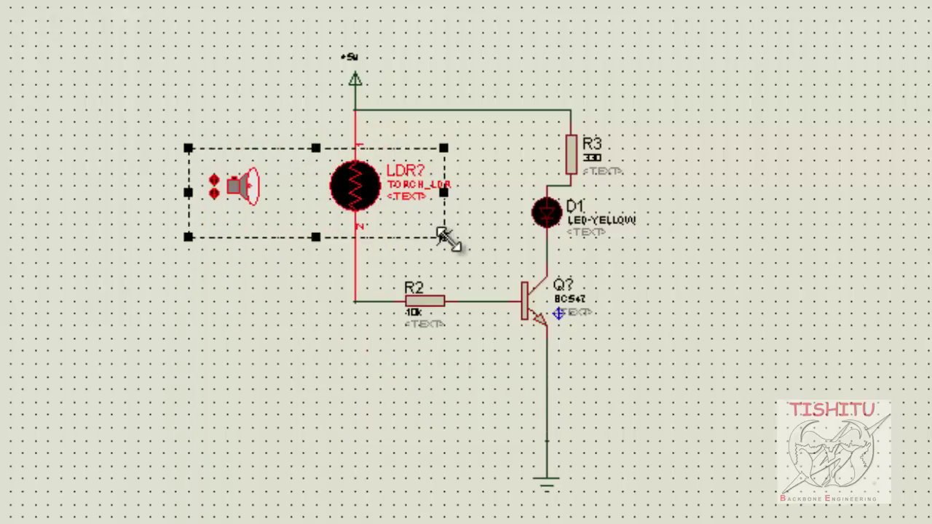
key(Delete)
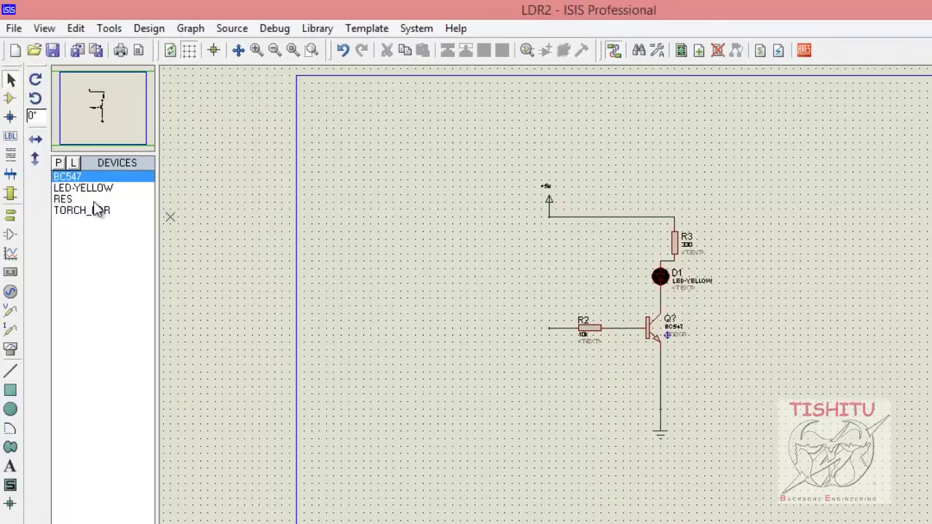
Step: Place a new RES under the +5V terminal and a TORCH_LDR below it
click(68, 200)
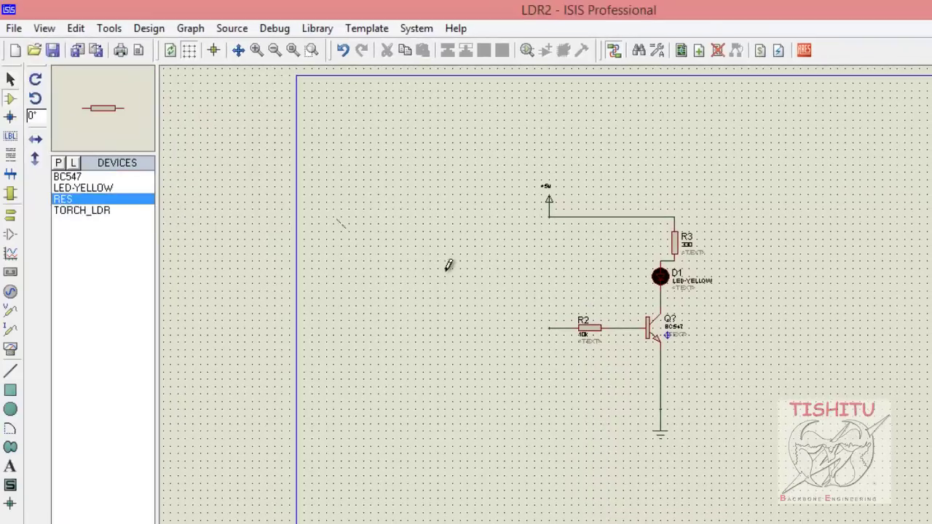
click(552, 255)
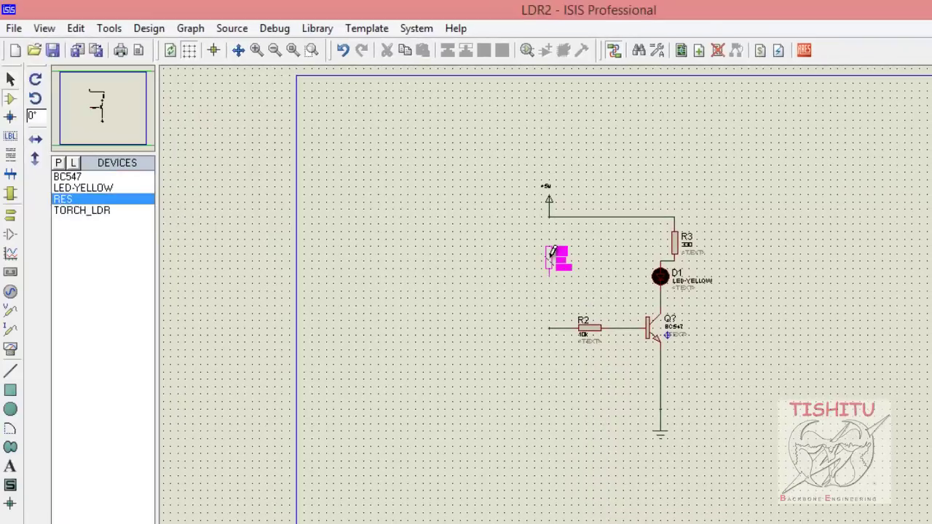
click(552, 264)
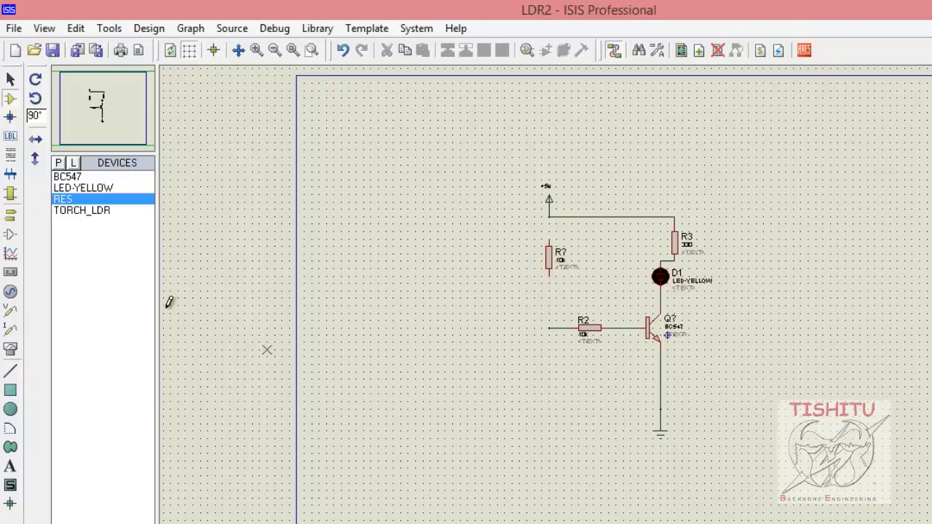
click(79, 215)
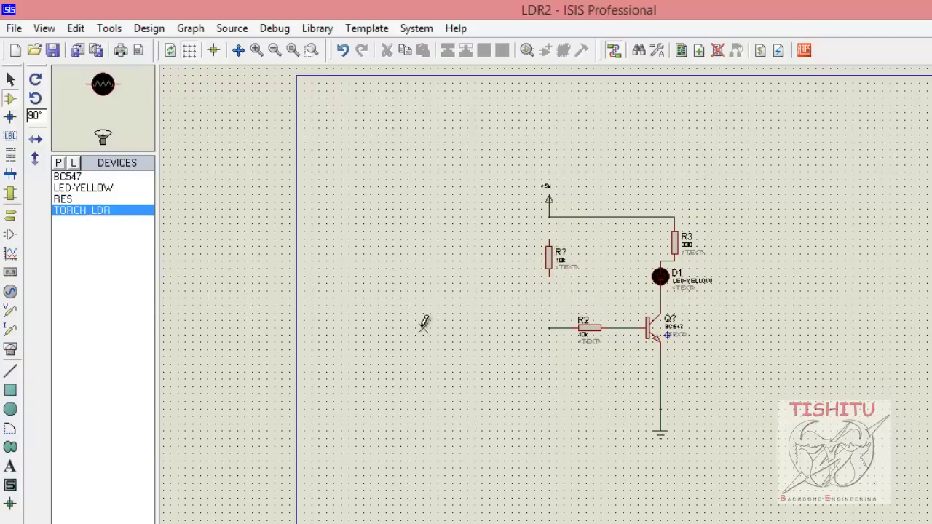
click(540, 364)
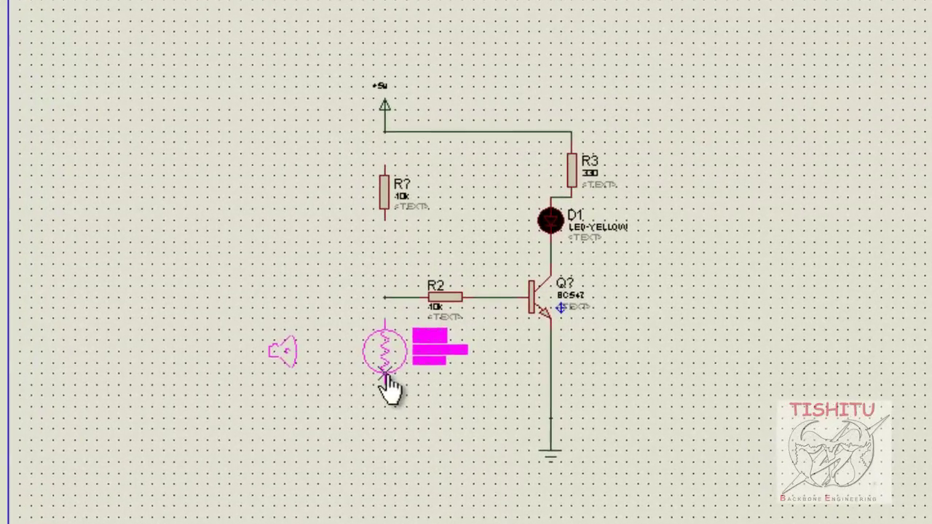
click(551, 382)
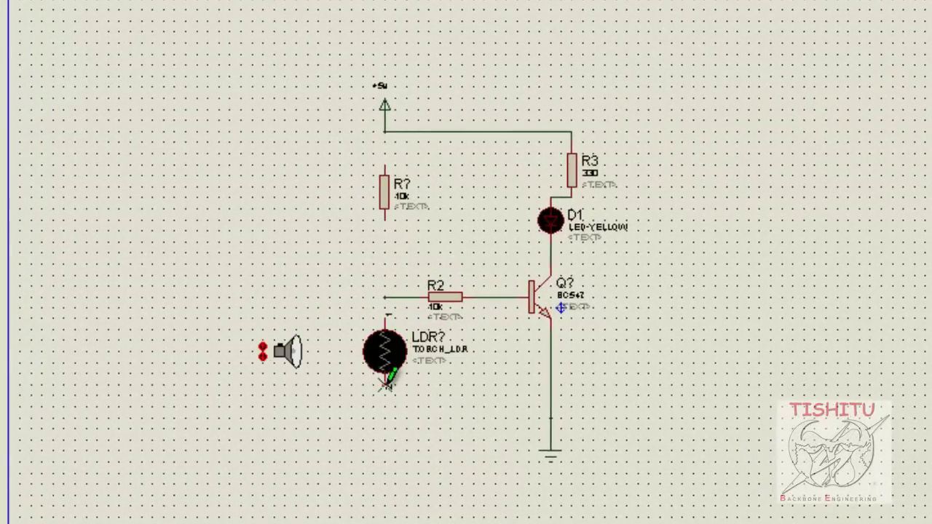
Step: Wire +5V to the new resistor, the resistor to the R2 junction, and the LDR to the ground line
click(385, 132)
click(384, 177)
click(385, 216)
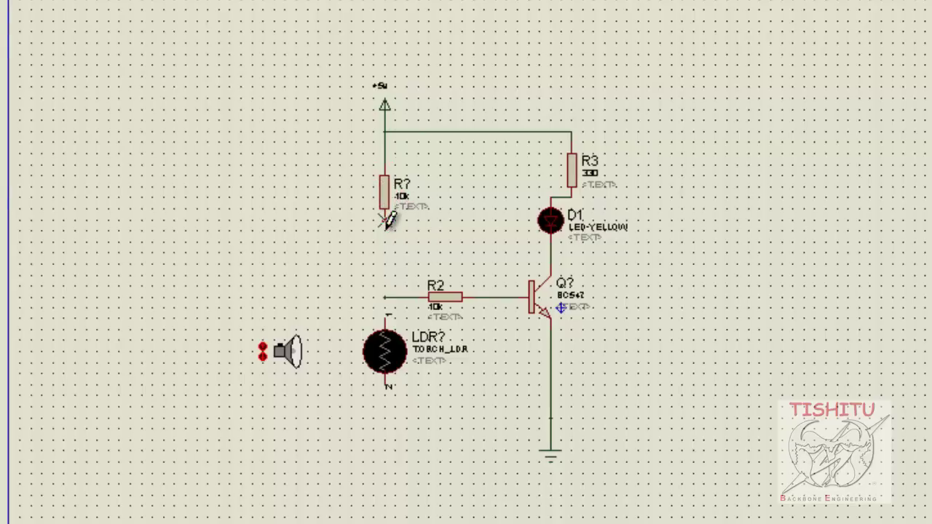
click(386, 296)
click(385, 382)
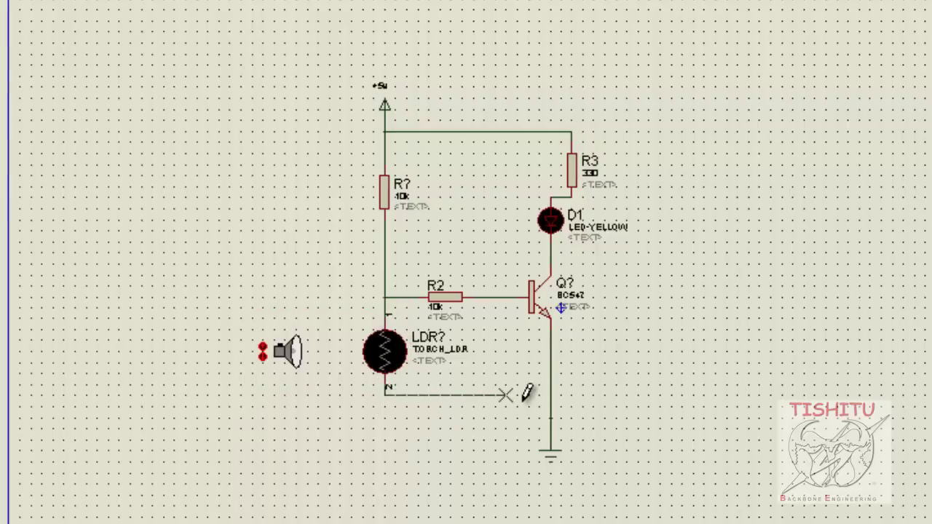
click(551, 407)
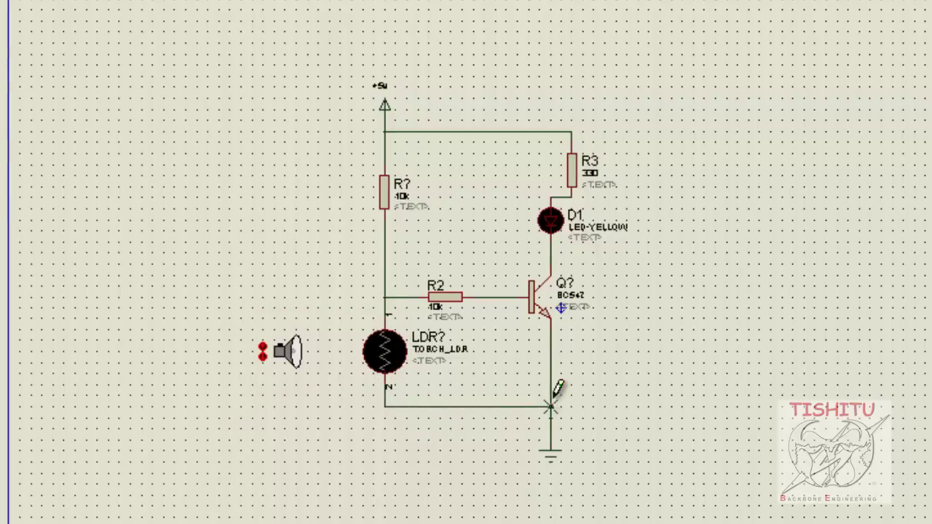
Step: Change R3's value to 100
click(591, 173)
click(592, 172)
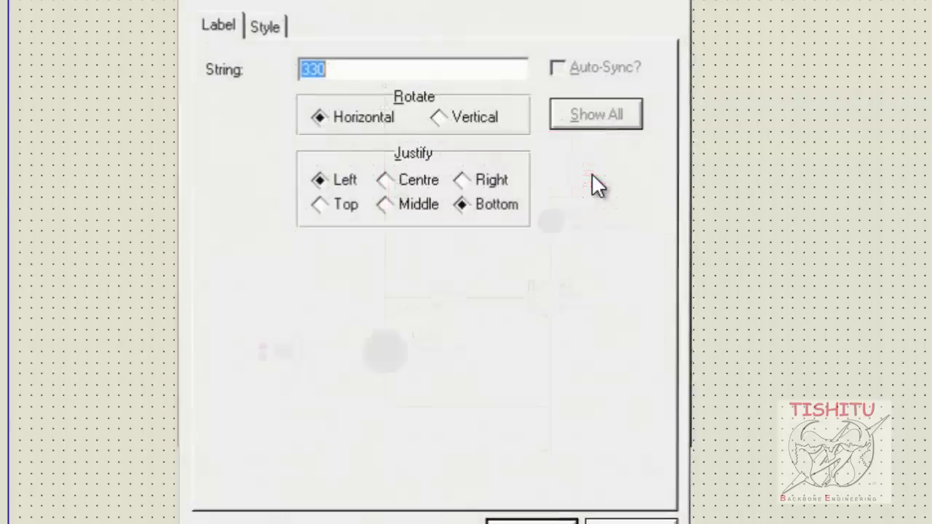
text(100)
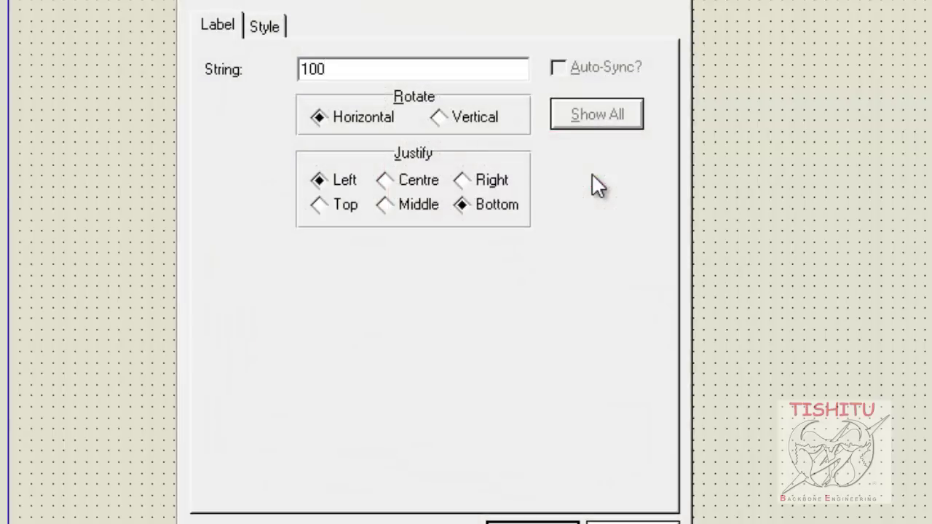
key(Return)
Step: Name the new upper resistor R1
click(408, 186)
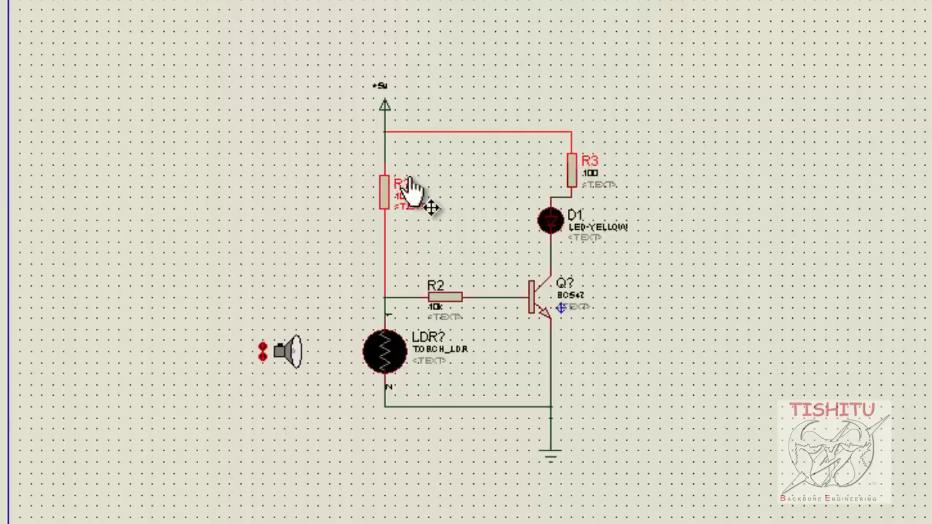
click(414, 192)
text(R1)
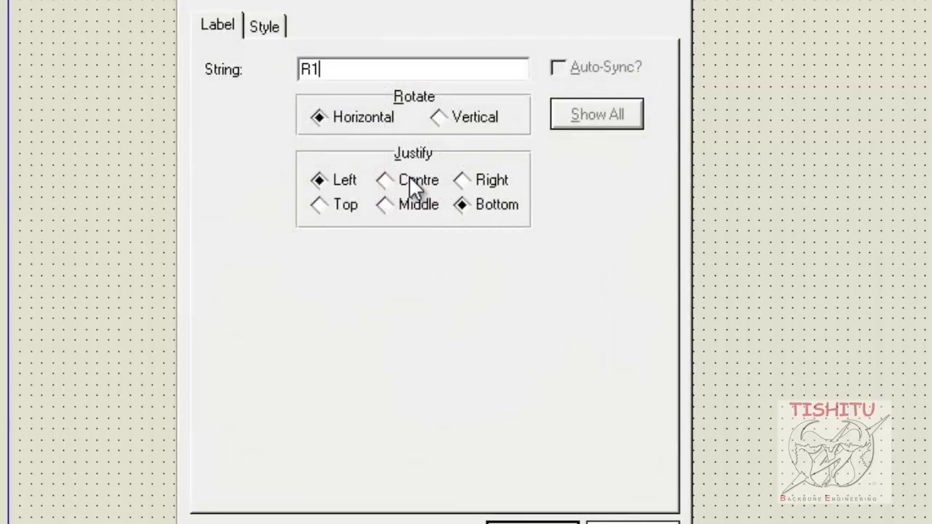
key(Return)
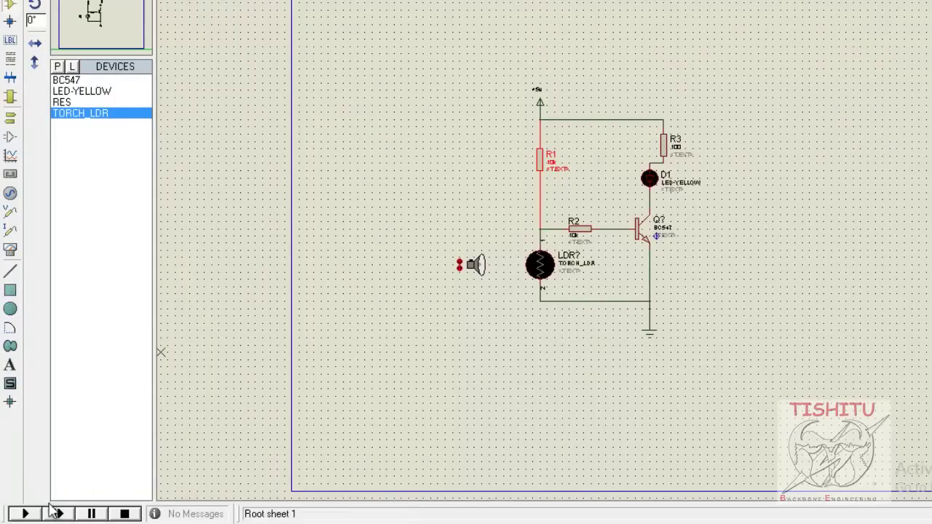
Step: Run the simulation and slide the torch onto the LDR and back, dimming then relighting yellow LED D1
click(28, 510)
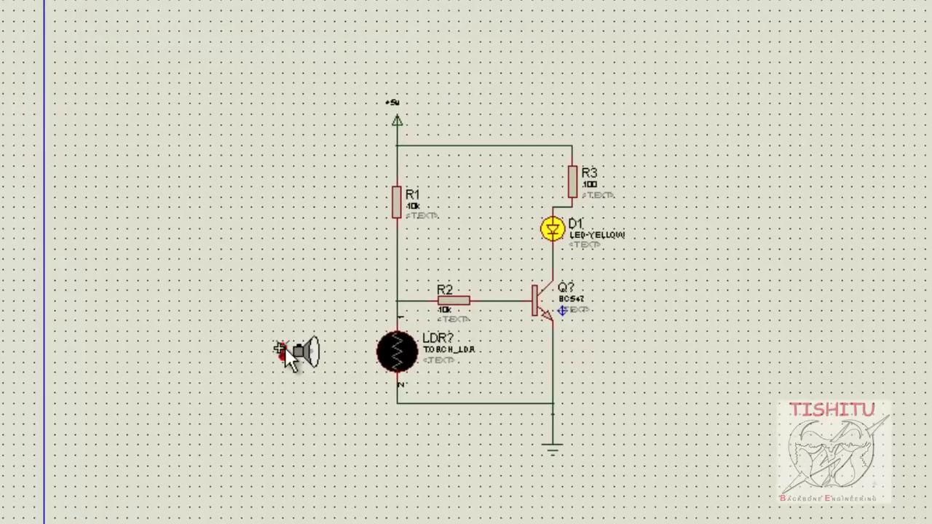
click(282, 350)
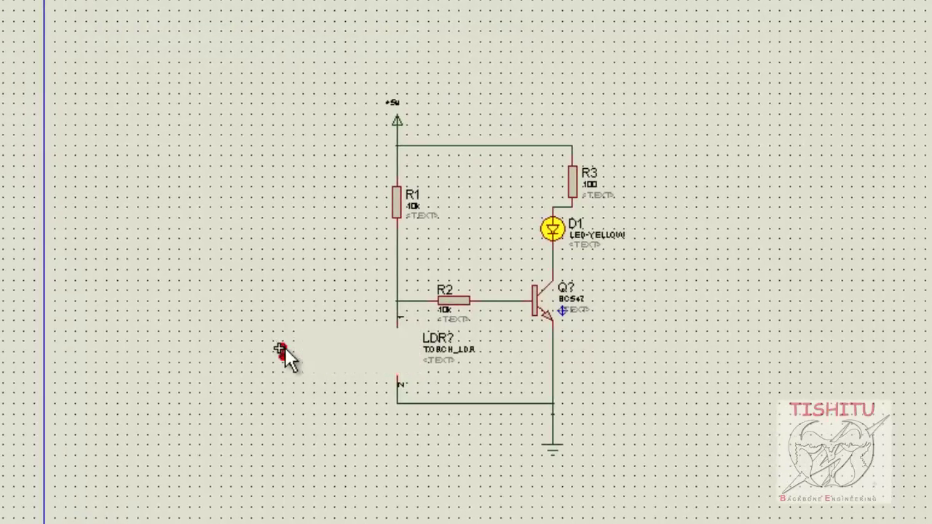
click(281, 350)
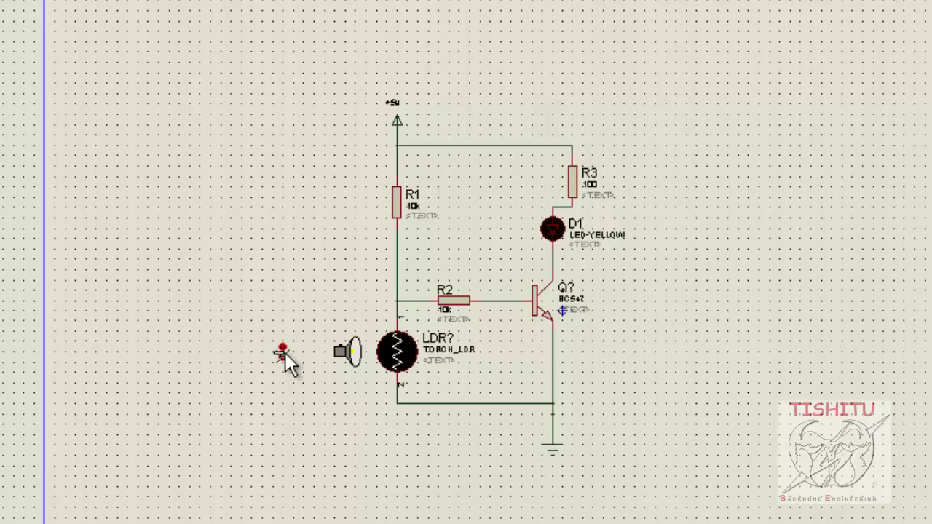
click(283, 355)
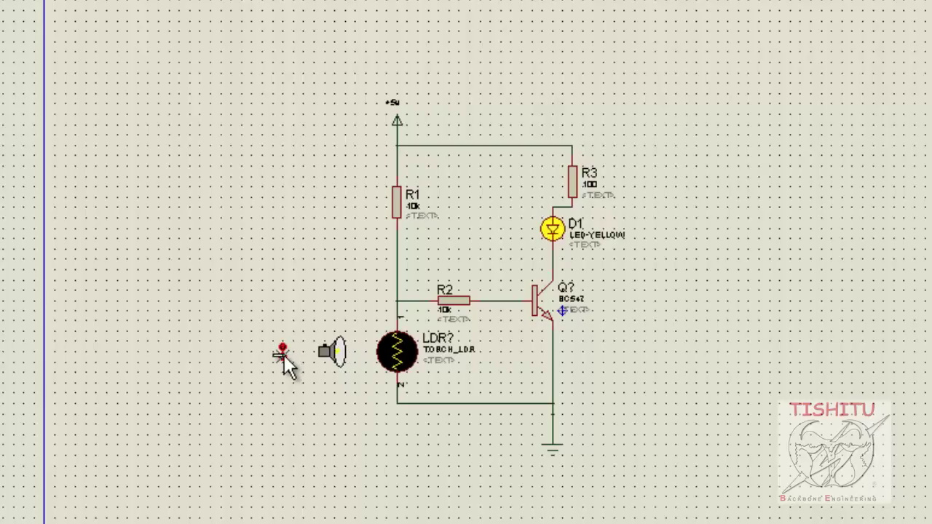
click(284, 351)
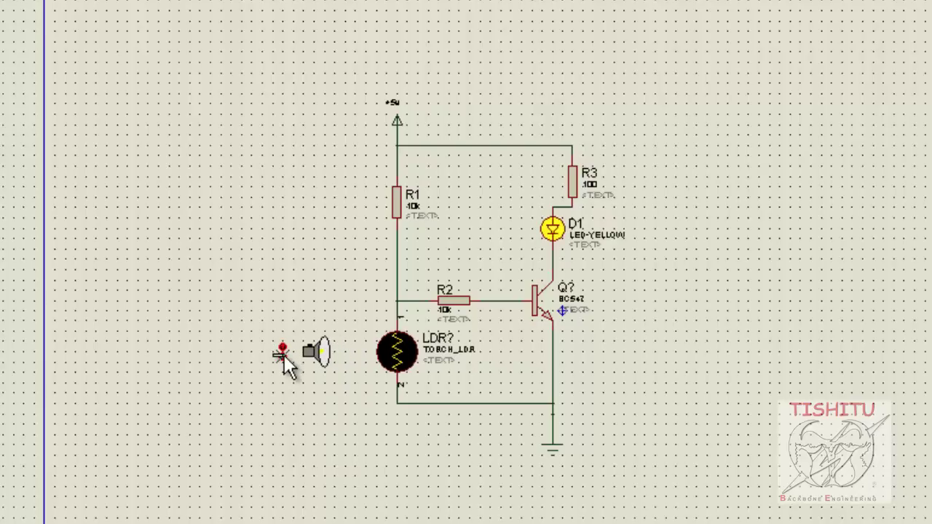